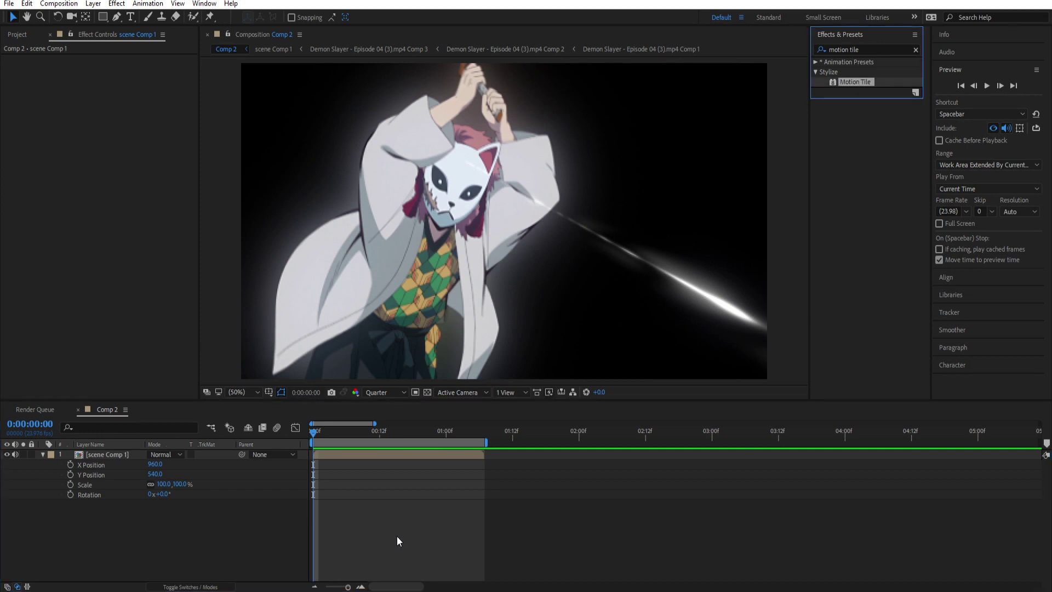
# Apply the Motion Tile effect to the scene Comp 1 layer.
pyautogui.click(397, 536)
pyautogui.press('space')
pyautogui.click(306, 455)
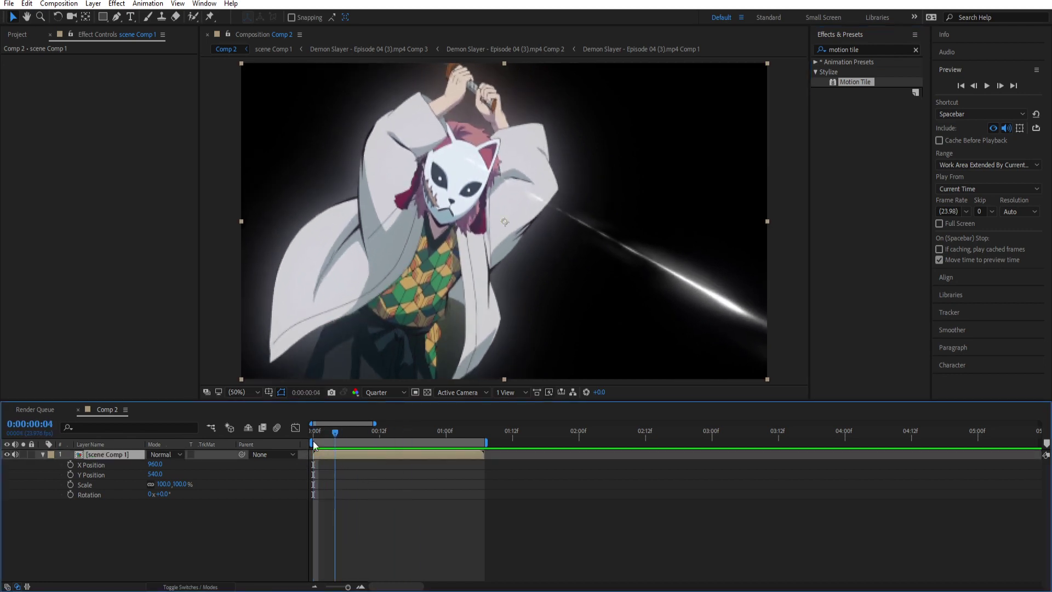
pyautogui.moveTo(850, 83); pyautogui.dragTo(837, 87)
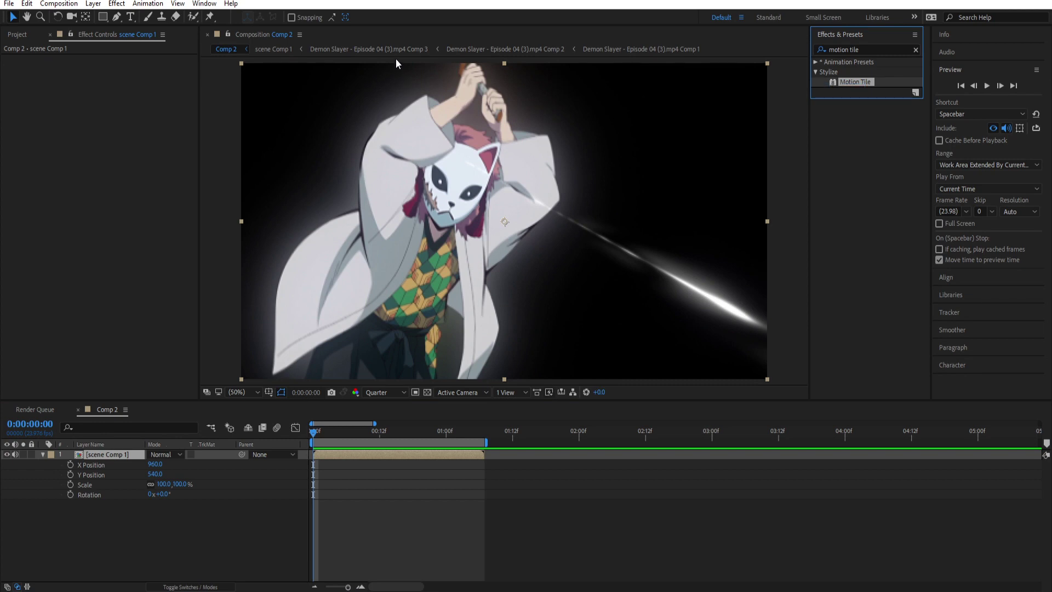
pyautogui.moveTo(850, 83); pyautogui.dragTo(439, 457)
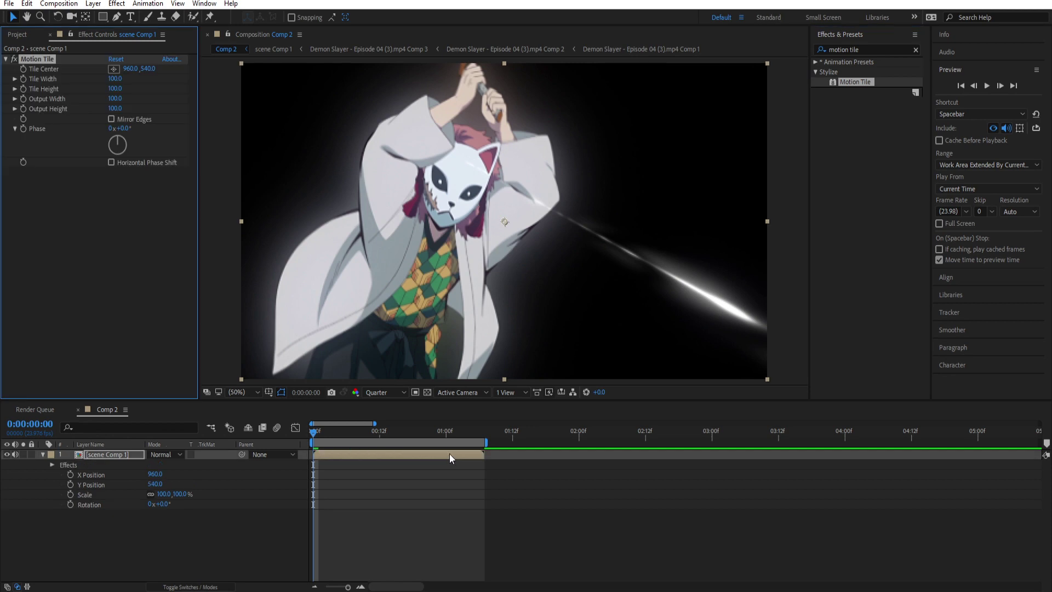
# Set Motion Tile's Output Width and Output Height to 300 and enable Mirror Edges.
pyautogui.click(115, 100)
pyautogui.write('300')
pyautogui.press('Return')
pyautogui.click(113, 108)
pyautogui.write('300')
pyautogui.press('Return')
pyautogui.click(111, 119)
pyautogui.click(61, 216)
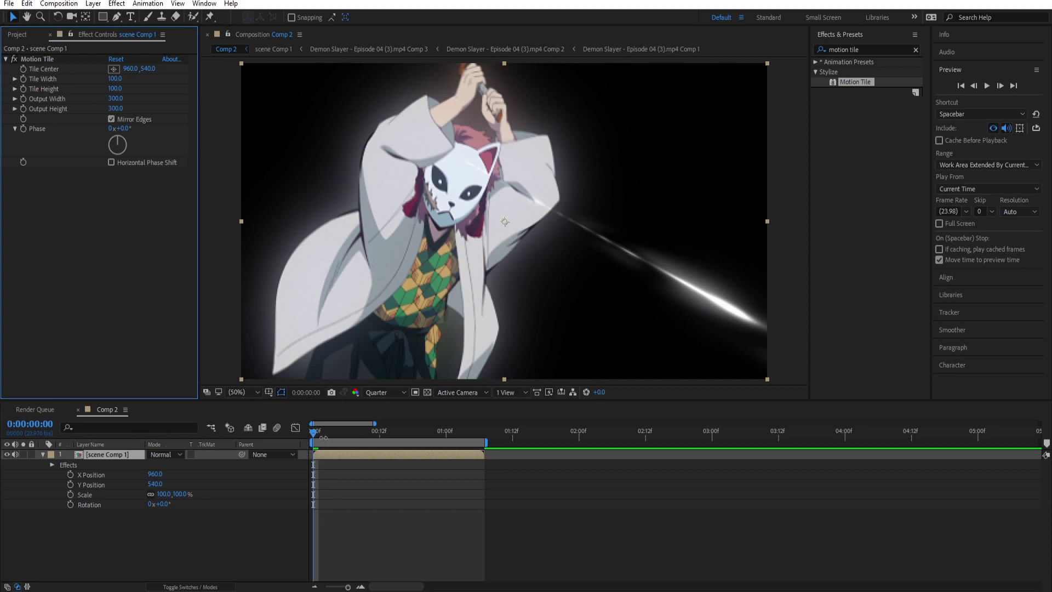
pyautogui.click(196, 464)
pyautogui.press('space')
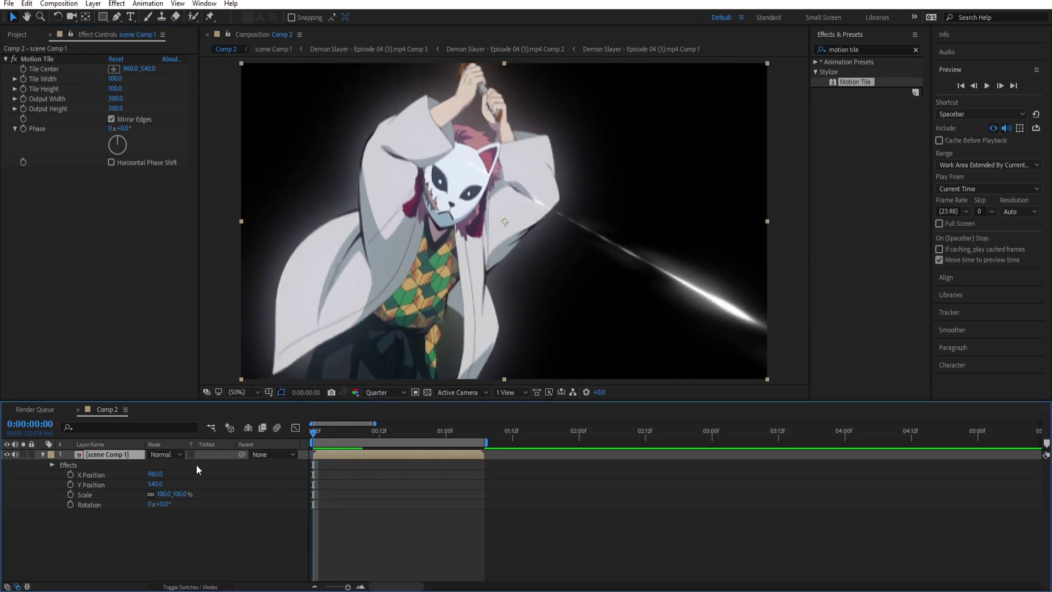
pyautogui.moveTo(295, 470); pyautogui.dragTo(340, 516)
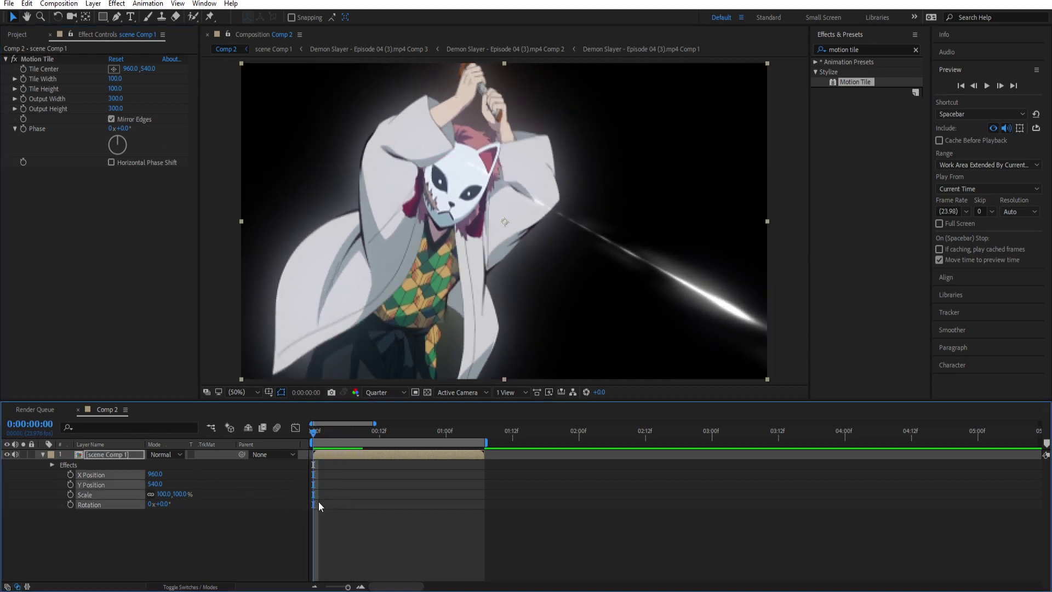
pyautogui.click(336, 505)
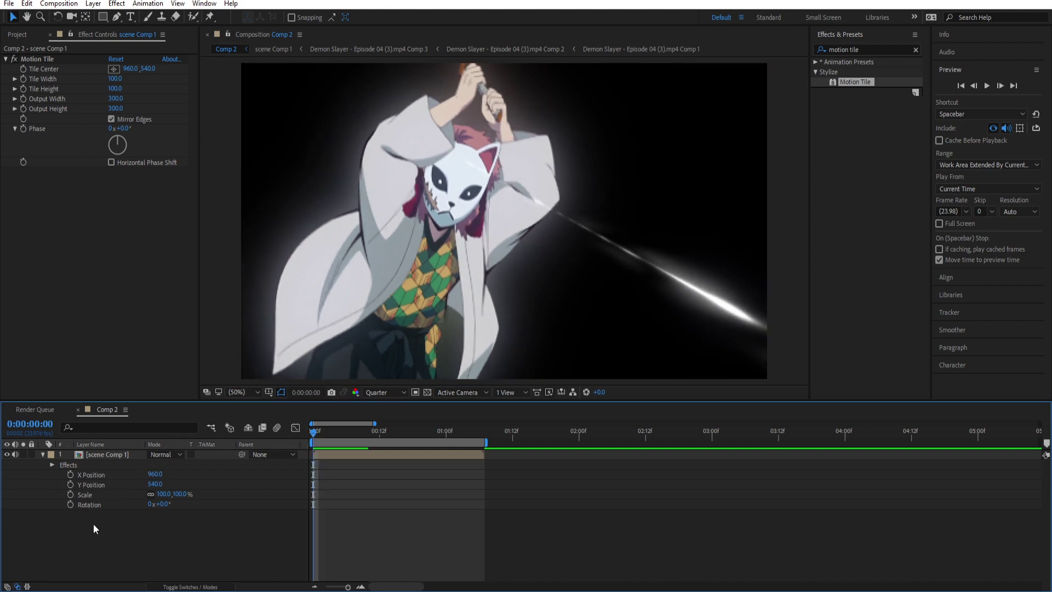
pyautogui.moveTo(328, 529); pyautogui.dragTo(295, 461)
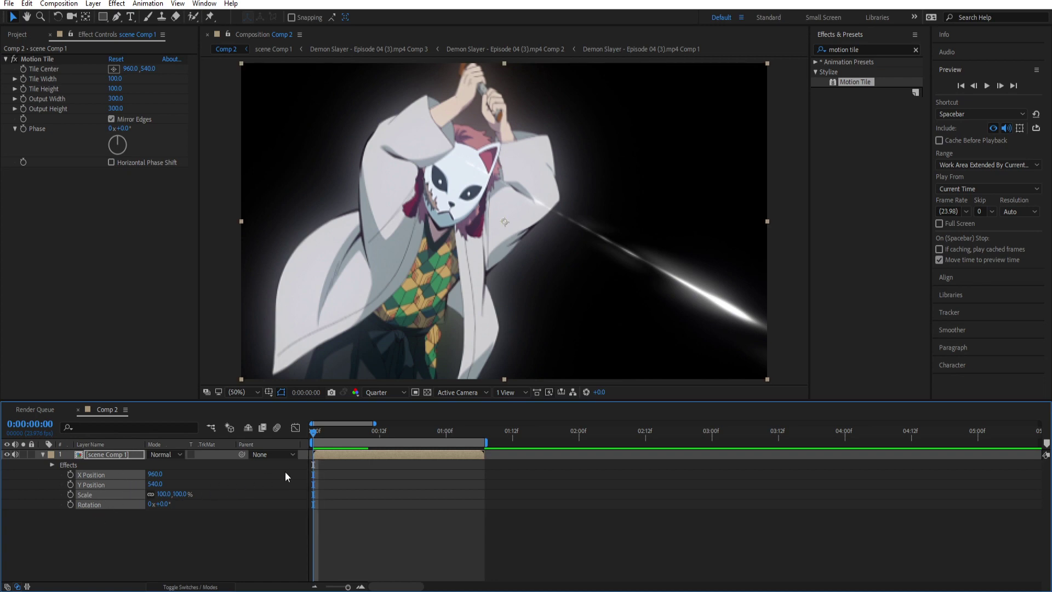
pyautogui.moveTo(326, 470); pyautogui.dragTo(302, 516)
pyautogui.click(307, 531)
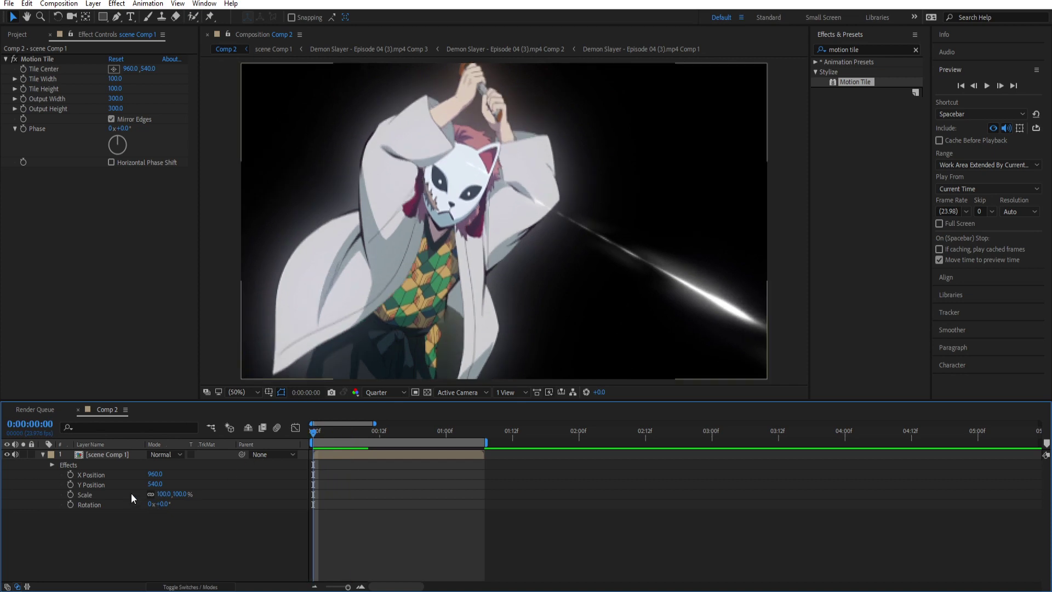
# At the first frame, add the copied keyframe-based expression starting with "n = 0;" to the layer's X Position.
pyautogui.click(80, 476)
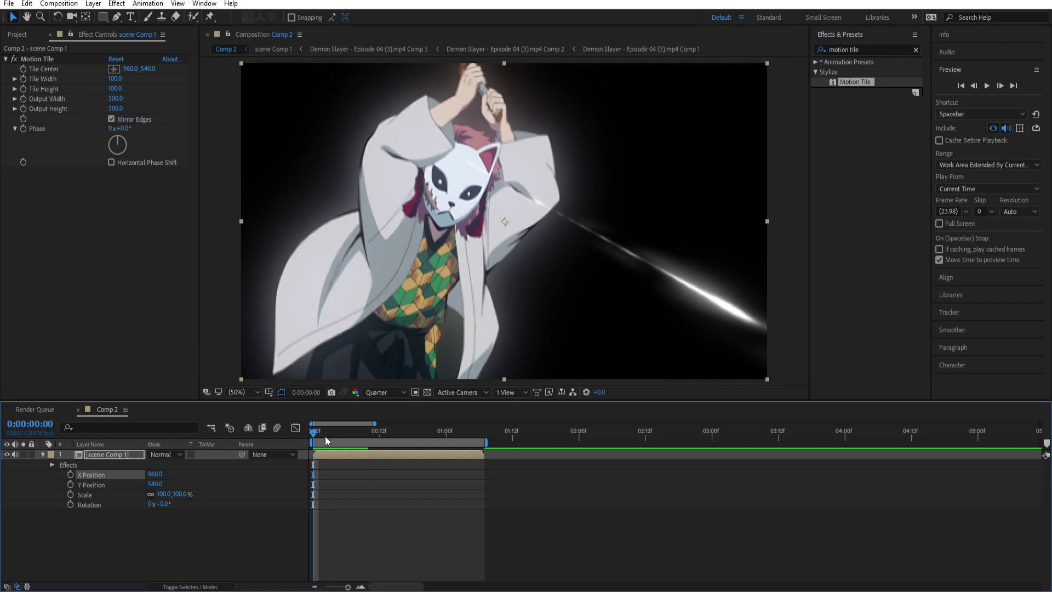
pyautogui.moveTo(325, 436); pyautogui.dragTo(301, 442)
pyautogui.moveTo(317, 432)
pyautogui.mouseDown()
pyautogui.moveTo(286, 443)
pyautogui.moveTo(327, 439)
pyautogui.moveTo(310, 441)
pyautogui.mouseUp()
pyautogui.keyDown('alt'); pyautogui.click(70, 475); pyautogui.keyUp('alt')
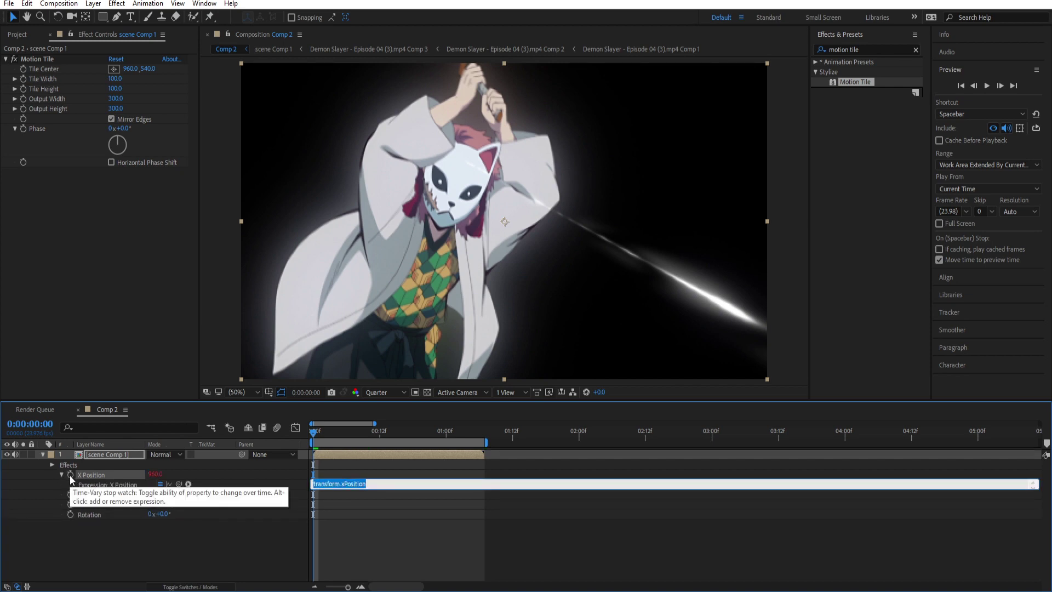
pyautogui.hotkey('ctrl', 'v')
pyautogui.click(329, 490)
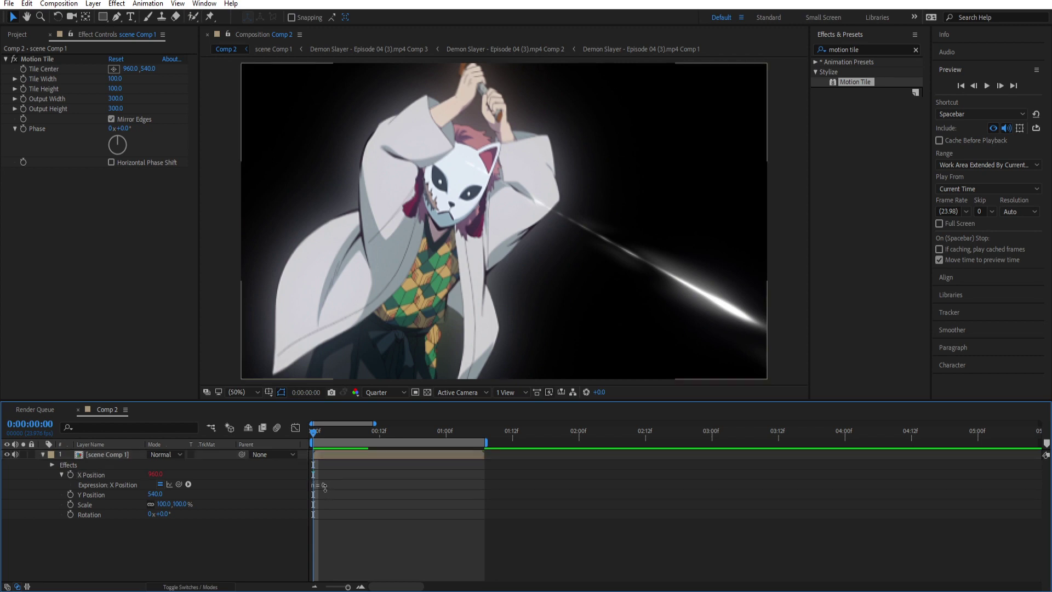
# Expand the X Position expression to examine its code, and collapse it back to one line.
pyautogui.click(324, 486)
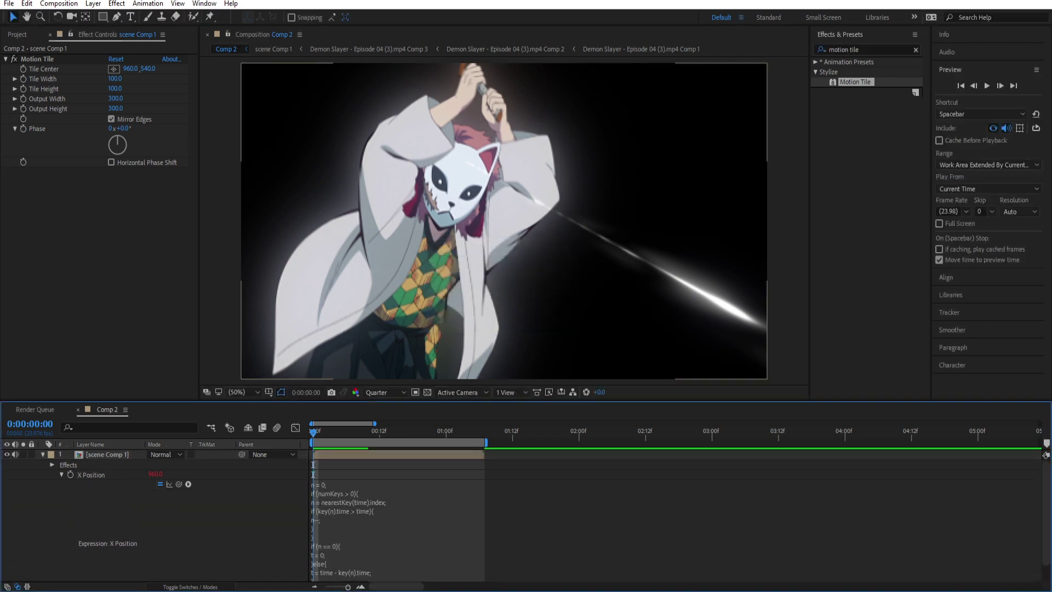
pyautogui.scroll(-3, 332, 520)
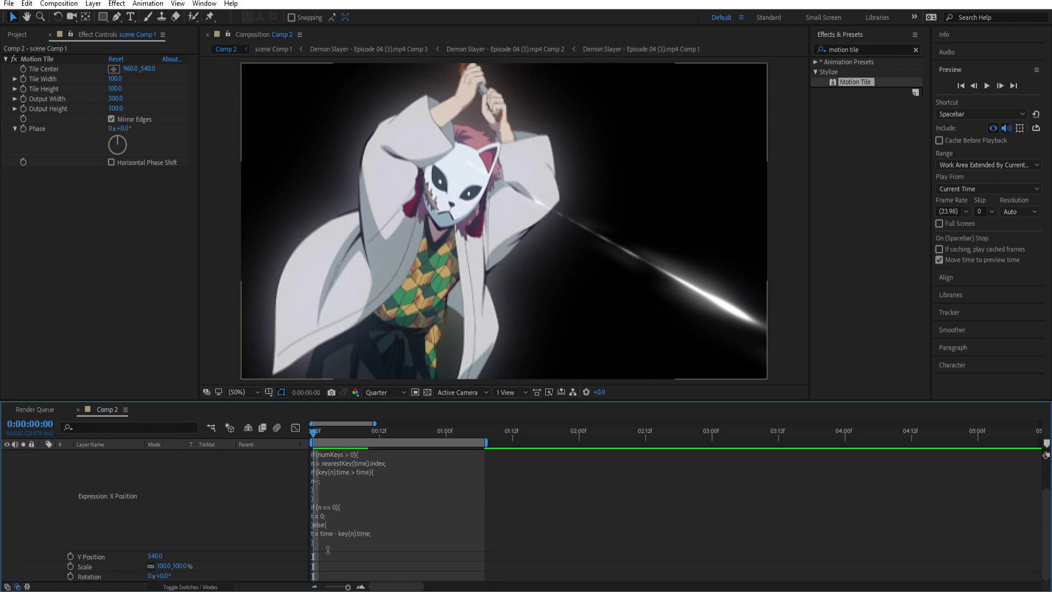
pyautogui.moveTo(327, 550); pyautogui.dragTo(332, 456)
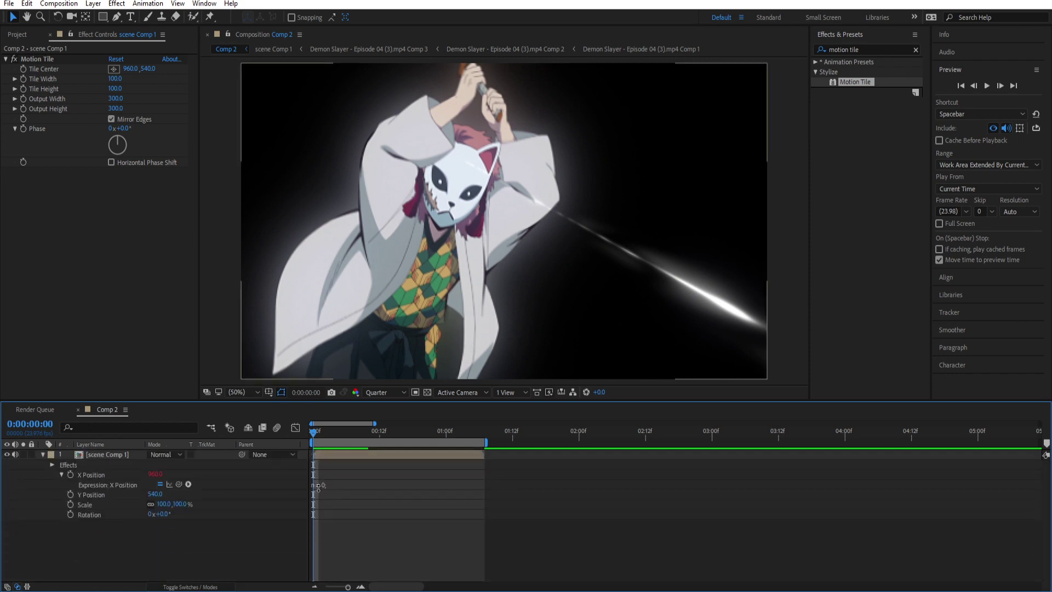
# Keyframe X Position at the clip's start and with a different value one frame before it, and preview the motion.
pyautogui.click(70, 475)
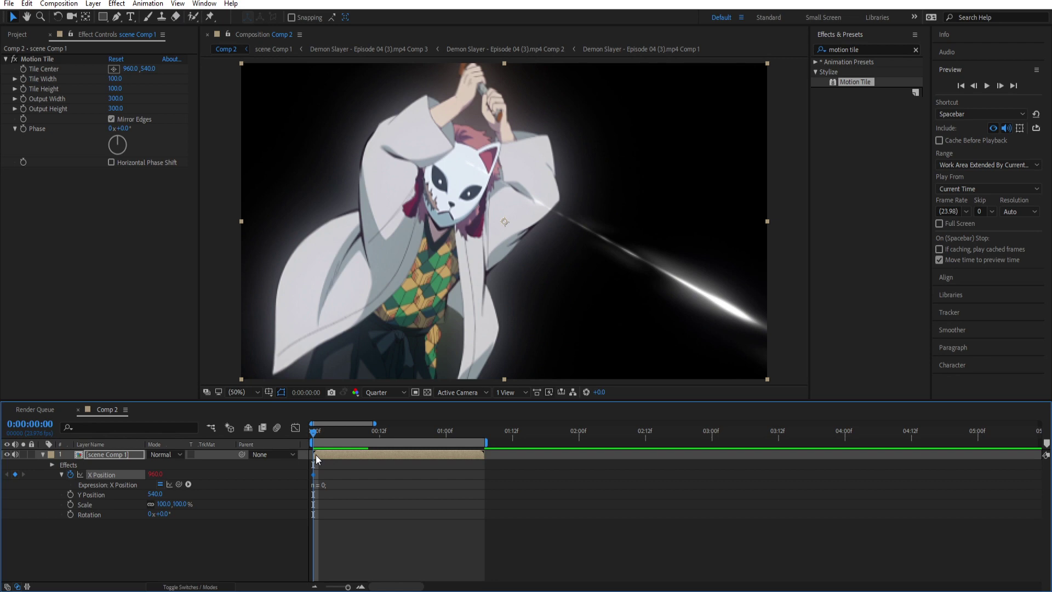
pyautogui.moveTo(317, 458); pyautogui.dragTo(321, 456)
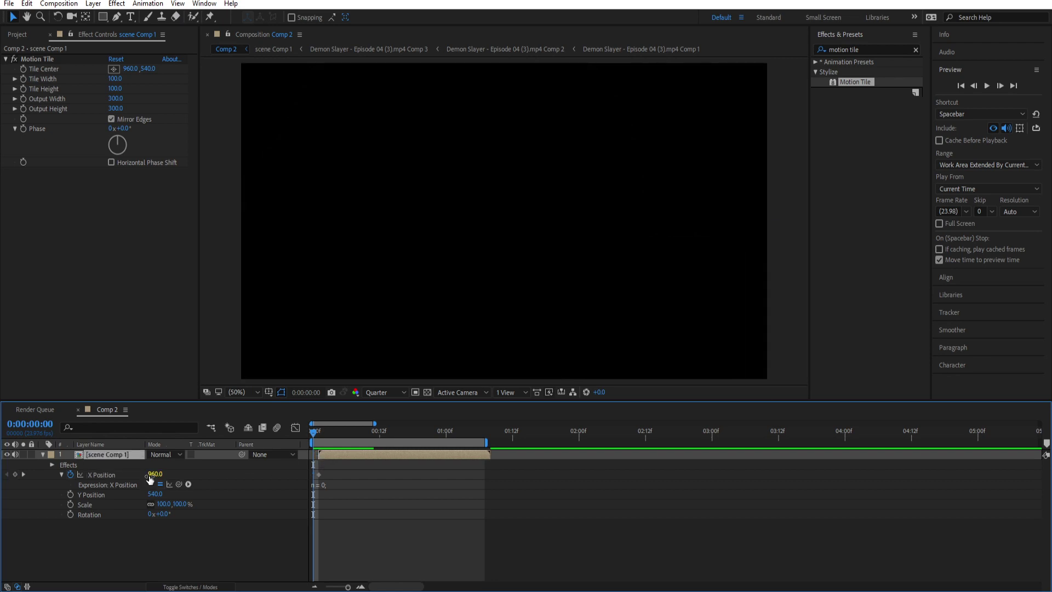
pyautogui.moveTo(153, 476); pyautogui.dragTo(152, 475)
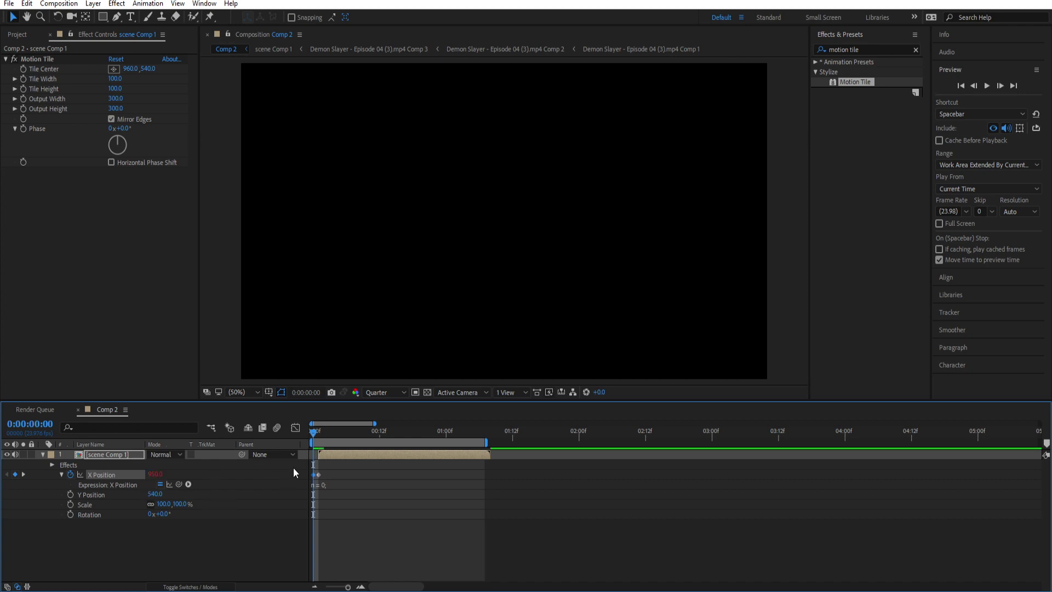
pyautogui.click(328, 456)
pyautogui.moveTo(328, 455); pyautogui.dragTo(324, 456)
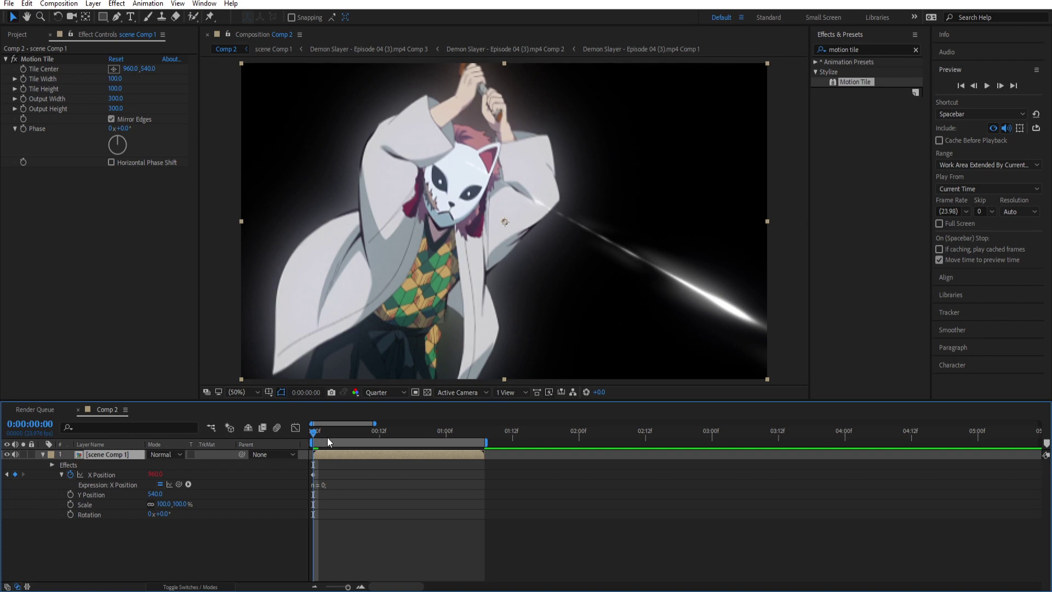
pyautogui.press('space')
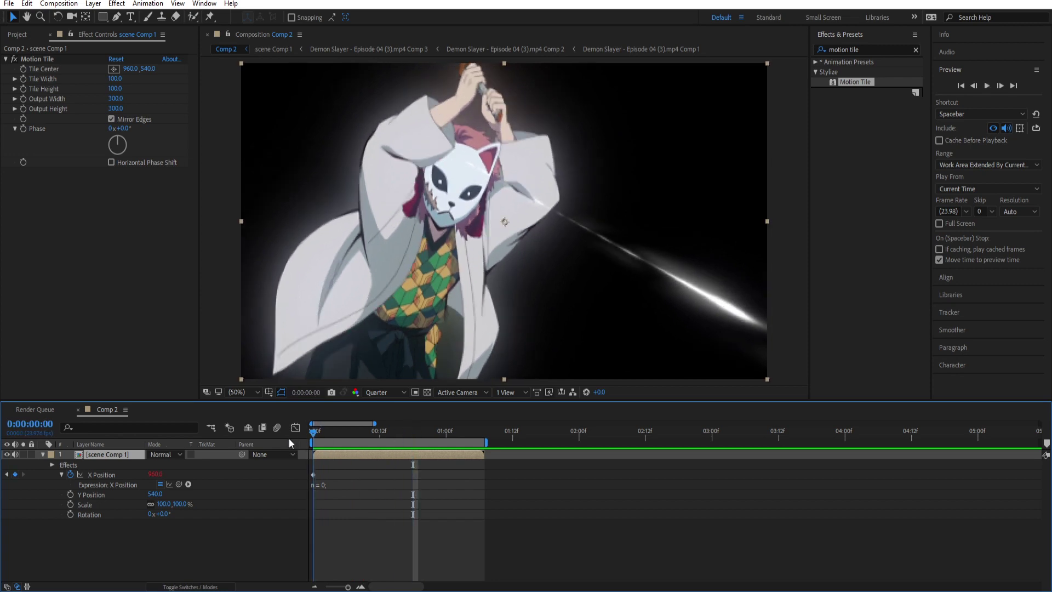
pyautogui.press('space')
# Adjust the X Position value one frame ahead of the clip, and shift the clip to start at frame 2.
pyautogui.moveTo(330, 435); pyautogui.dragTo(323, 456)
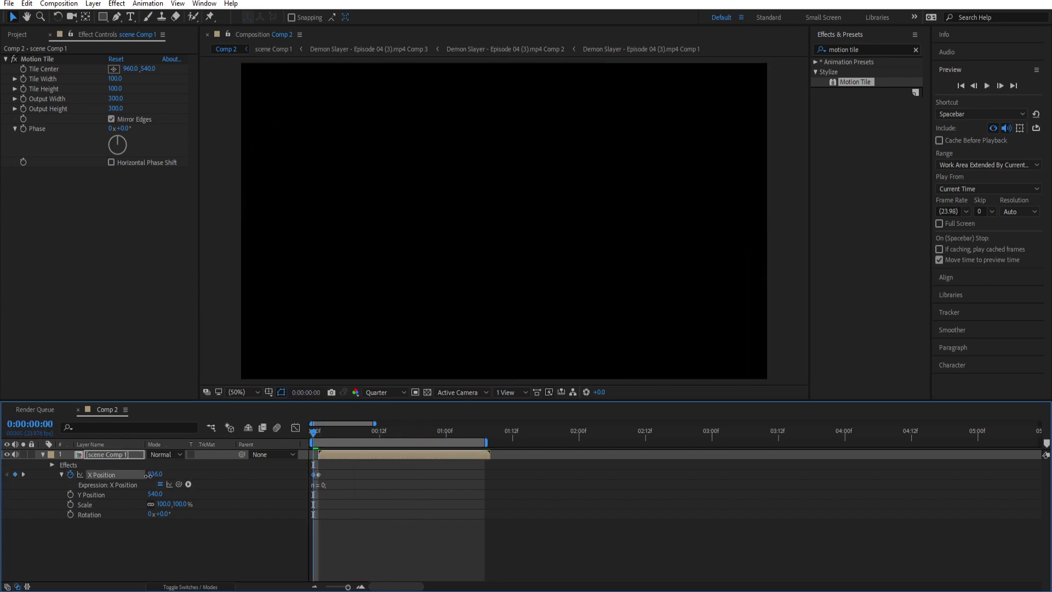
pyautogui.moveTo(343, 455); pyautogui.dragTo(339, 455)
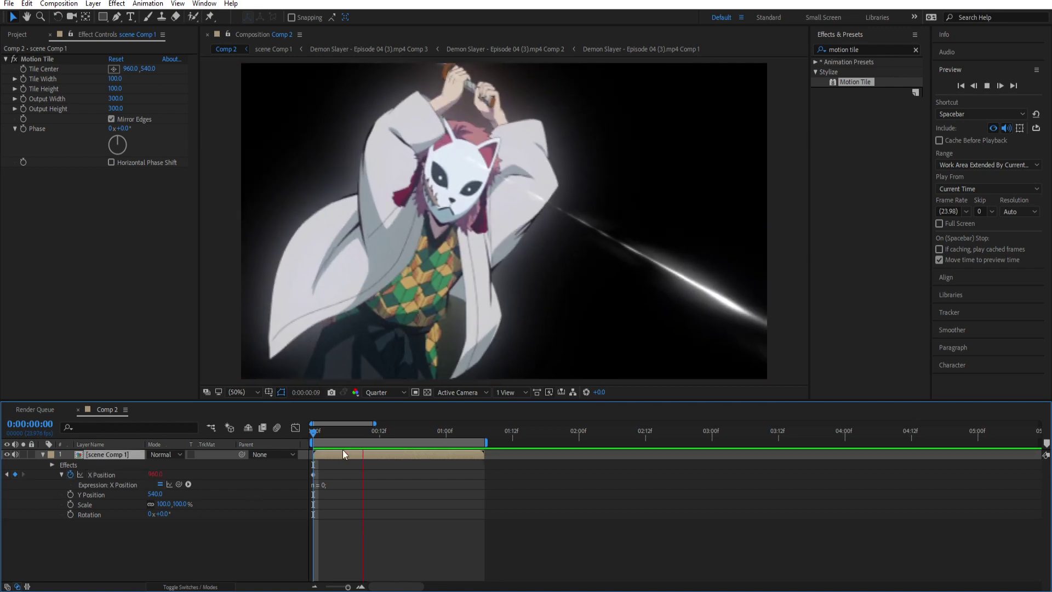
pyautogui.moveTo(324, 453); pyautogui.dragTo(314, 481)
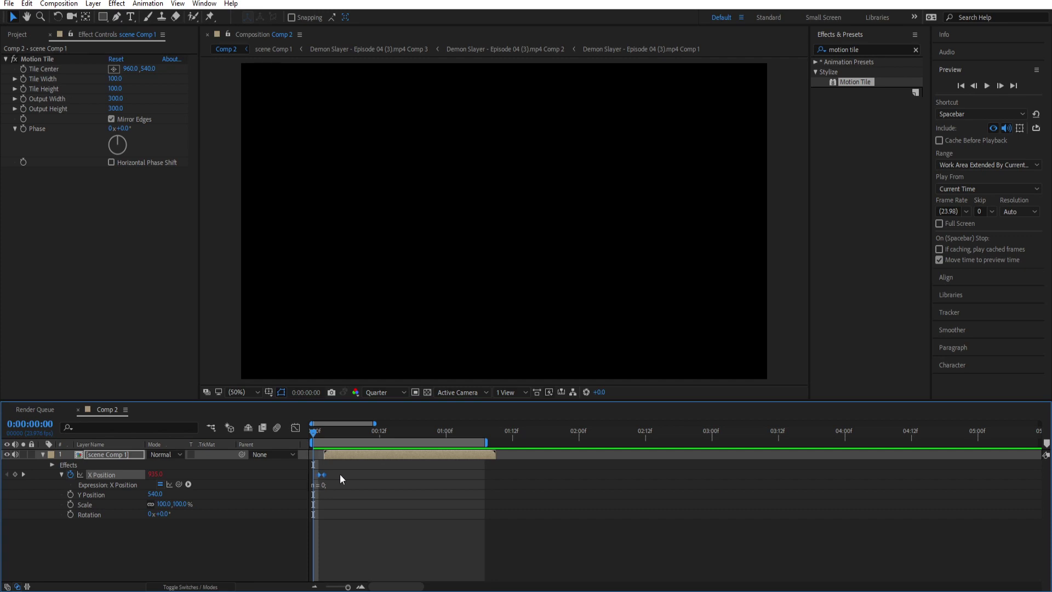
pyautogui.click(340, 476)
pyautogui.moveTo(319, 434); pyautogui.dragTo(434, 434)
pyautogui.moveTo(328, 436); pyautogui.dragTo(325, 436)
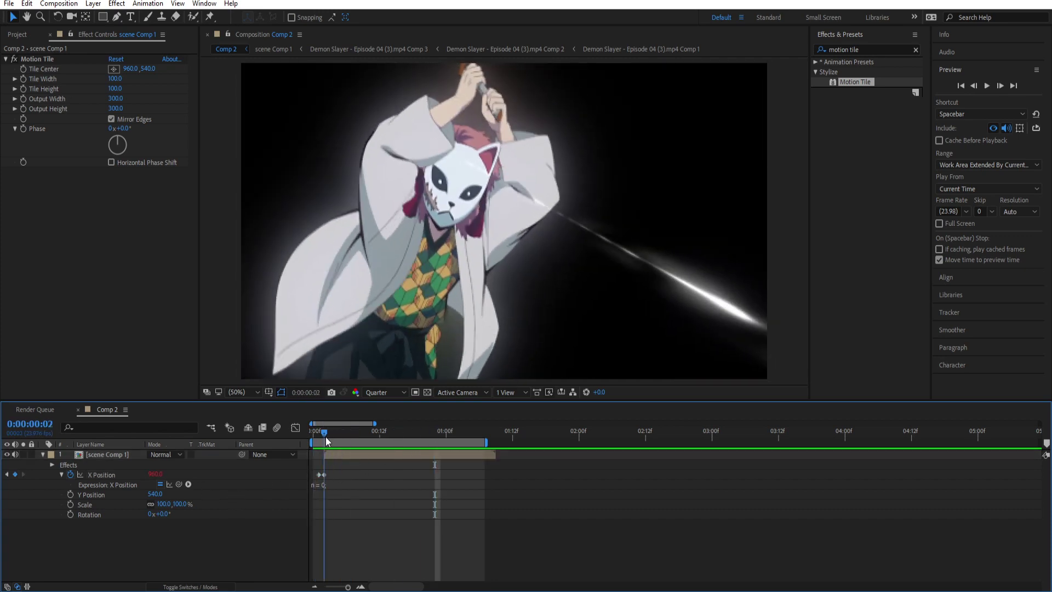
# Move the first X Position keyframe to frame 0, keyframe a changed value at frame 1, and preview with the clip back at the start.
pyautogui.moveTo(318, 476); pyautogui.dragTo(313, 477)
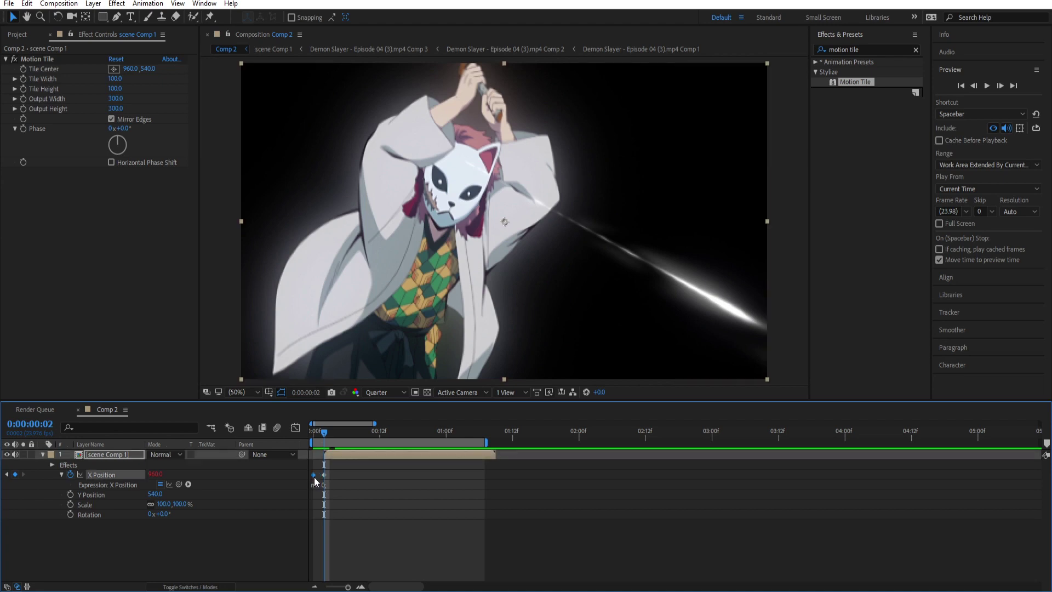
pyautogui.moveTo(318, 434); pyautogui.dragTo(319, 435)
pyautogui.moveTo(154, 475); pyautogui.dragTo(163, 476)
pyautogui.moveTo(333, 454); pyautogui.dragTo(323, 454)
pyautogui.moveTo(319, 435); pyautogui.dragTo(290, 438)
pyautogui.press('space')
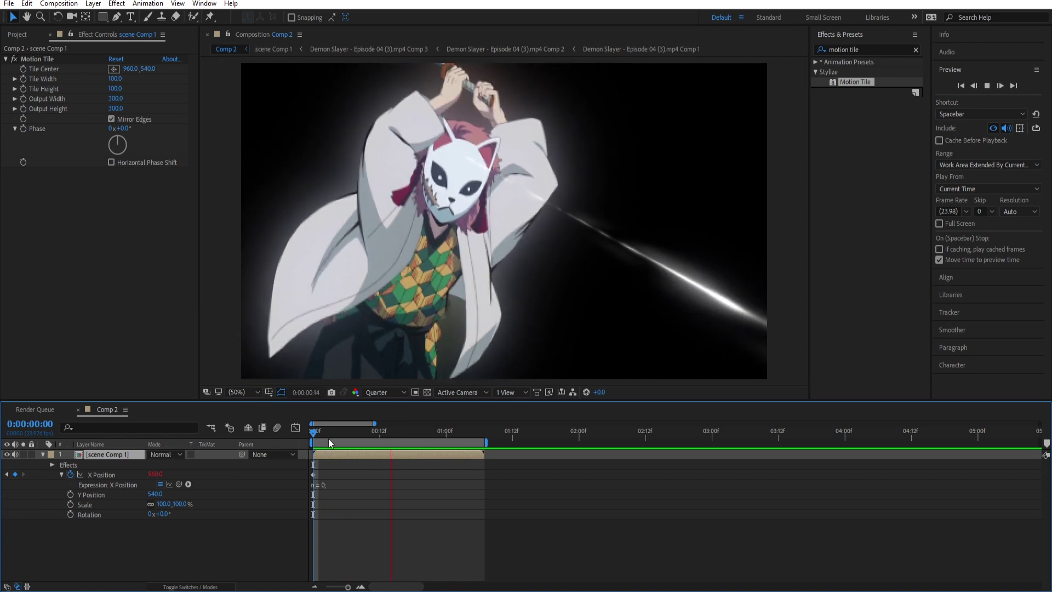
# Shift the clip to frame 2, delete the middle X Position keyframe and move the first one to frame 1.
pyautogui.moveTo(318, 454); pyautogui.dragTo(327, 454)
pyautogui.click(330, 471)
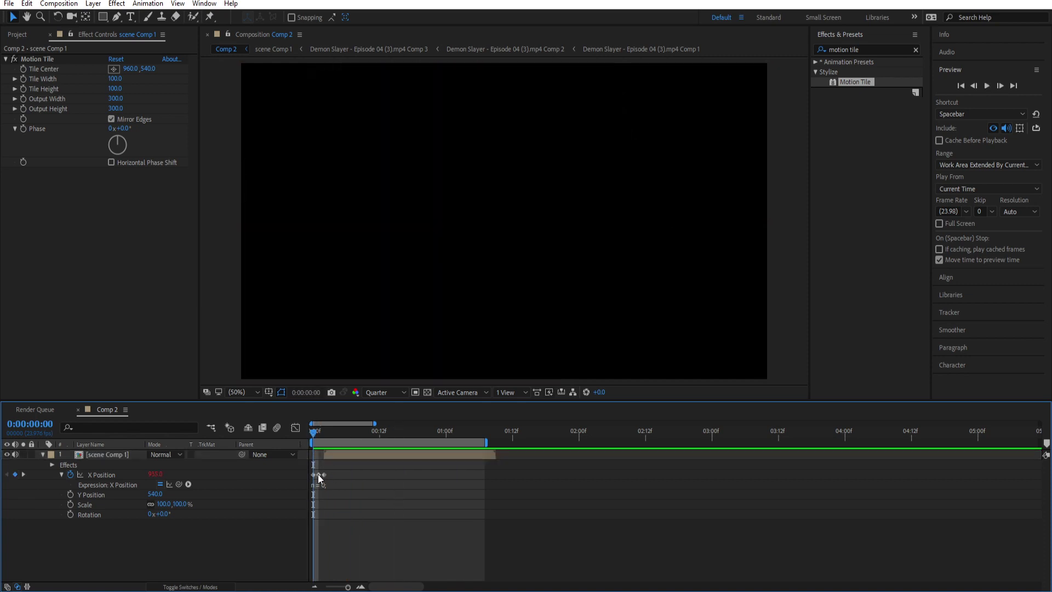
pyautogui.click(319, 474)
pyautogui.press('Delete')
pyautogui.moveTo(312, 475); pyautogui.dragTo(316, 473)
# Change the X Position value at frame 1 and preview the motion with the clip returned to the composition's start.
pyautogui.click(320, 432)
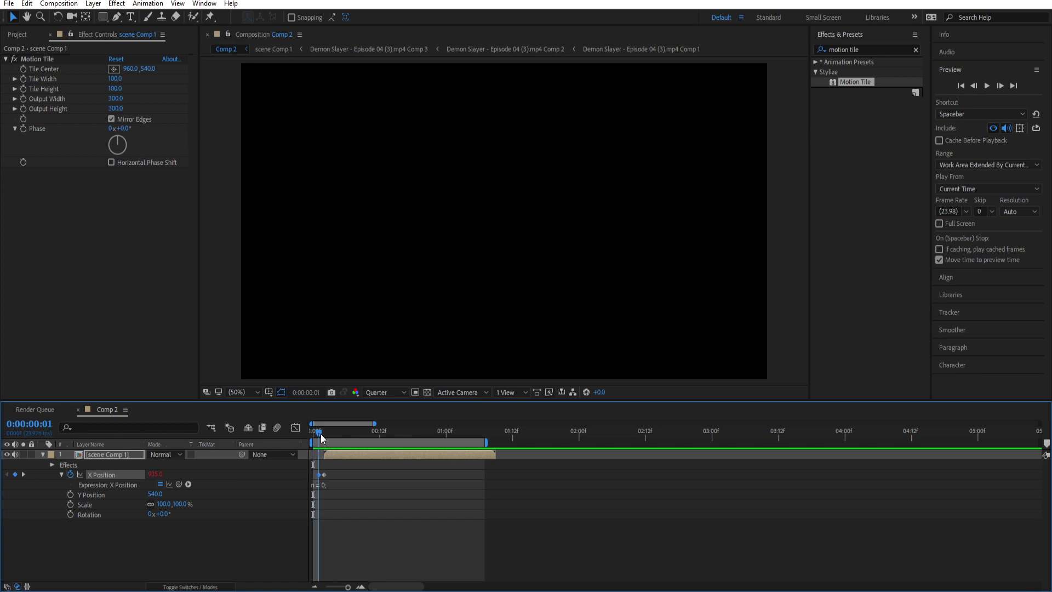
pyautogui.moveTo(155, 474); pyautogui.dragTo(176, 477)
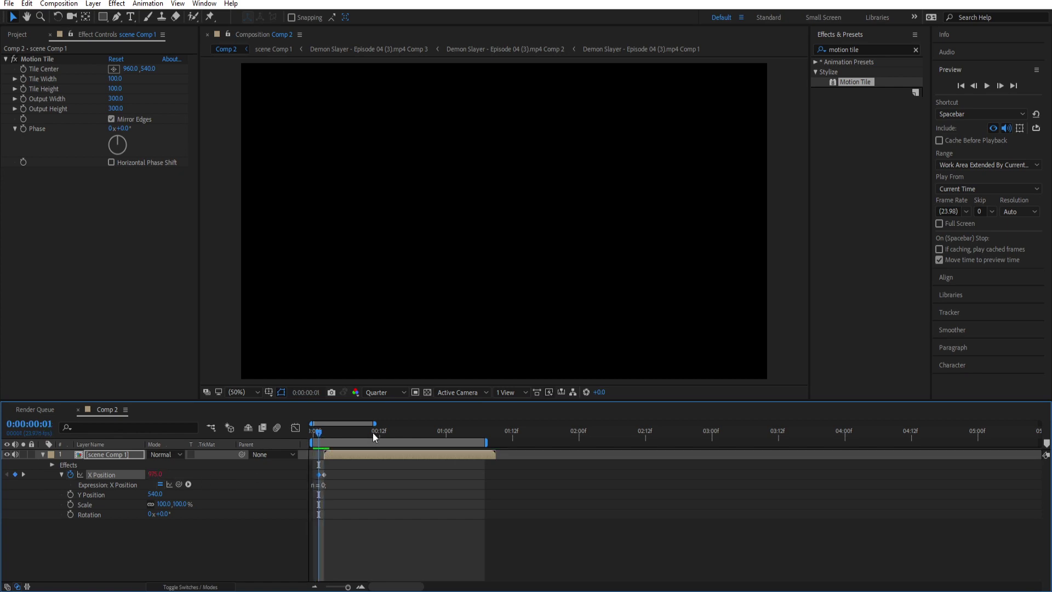
pyautogui.moveTo(350, 455); pyautogui.dragTo(284, 445)
pyautogui.press('space')
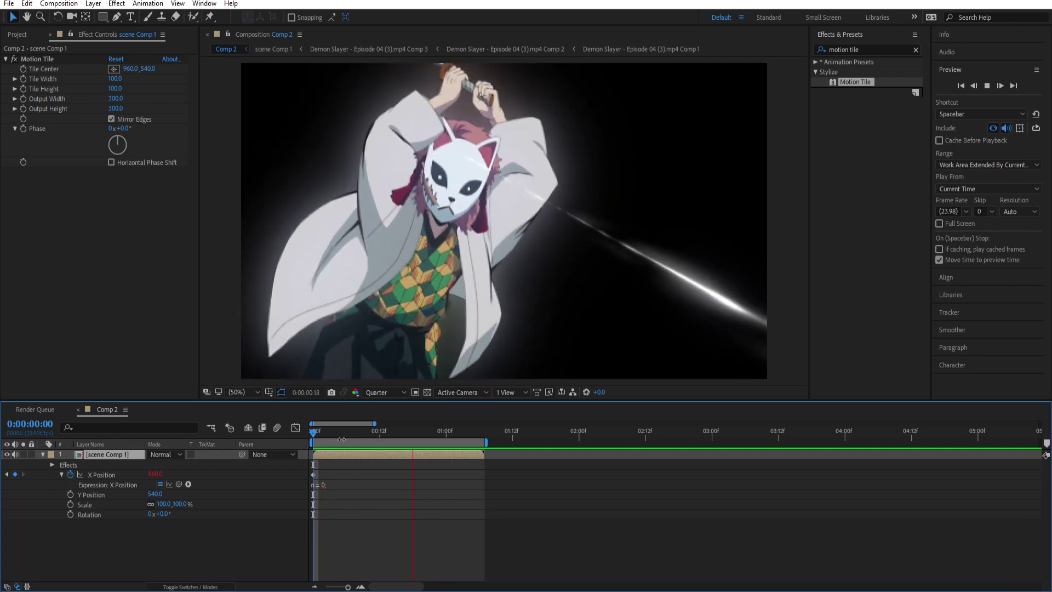
# Stop the preview and remove the keyframes and expression from X Position.
pyautogui.click(424, 272)
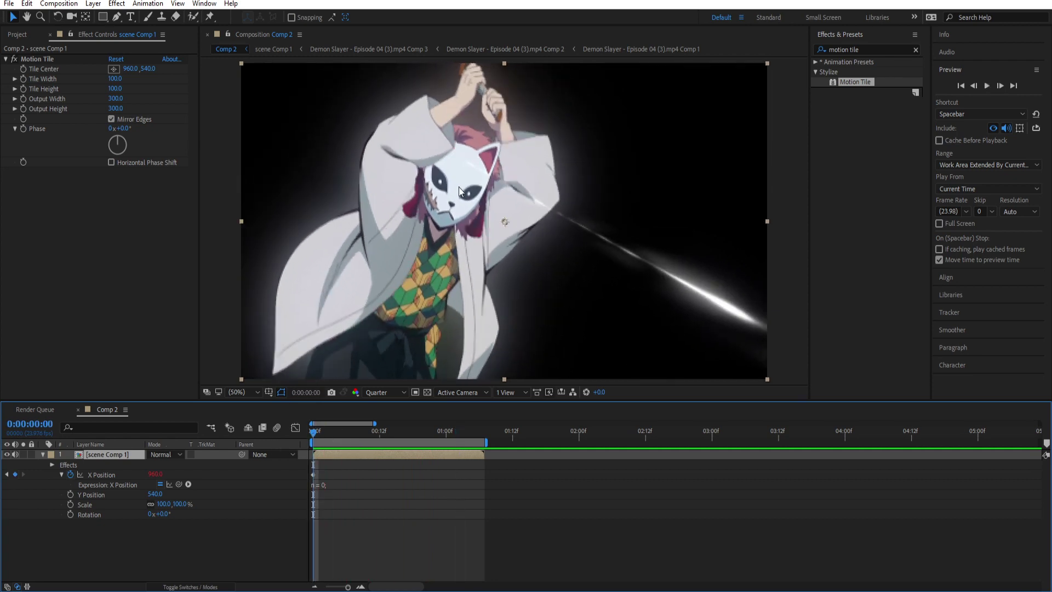
pyautogui.click(71, 475)
pyautogui.keyDown('alt'); pyautogui.click(70, 474); pyautogui.keyUp('alt')
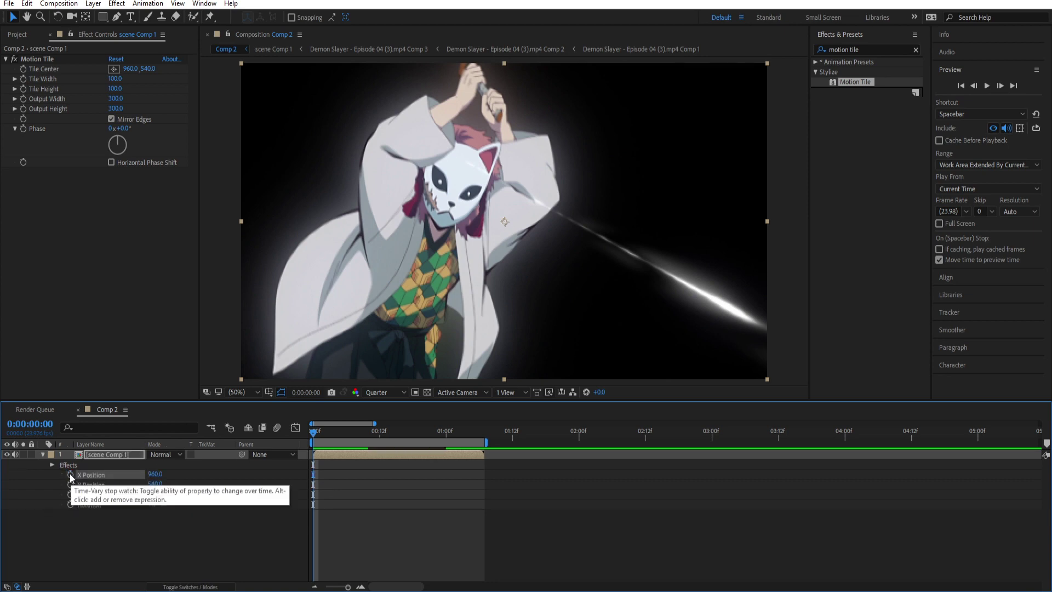
# Replace the default Y Position expression with the copied code starting with "n = 0;".
pyautogui.click(81, 485)
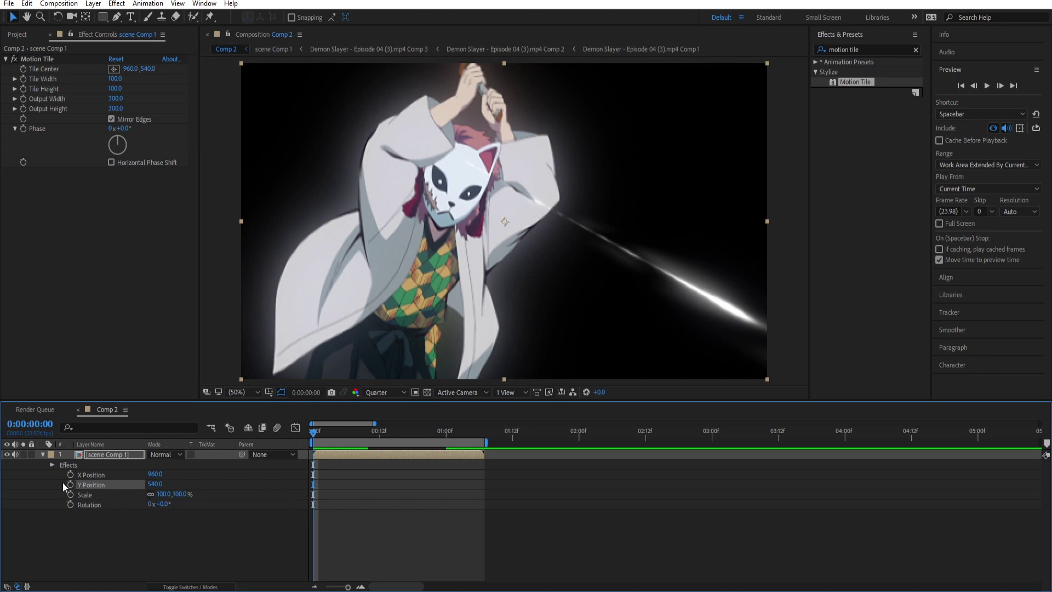
pyautogui.keyDown('alt'); pyautogui.click(70, 484); pyautogui.keyUp('alt')
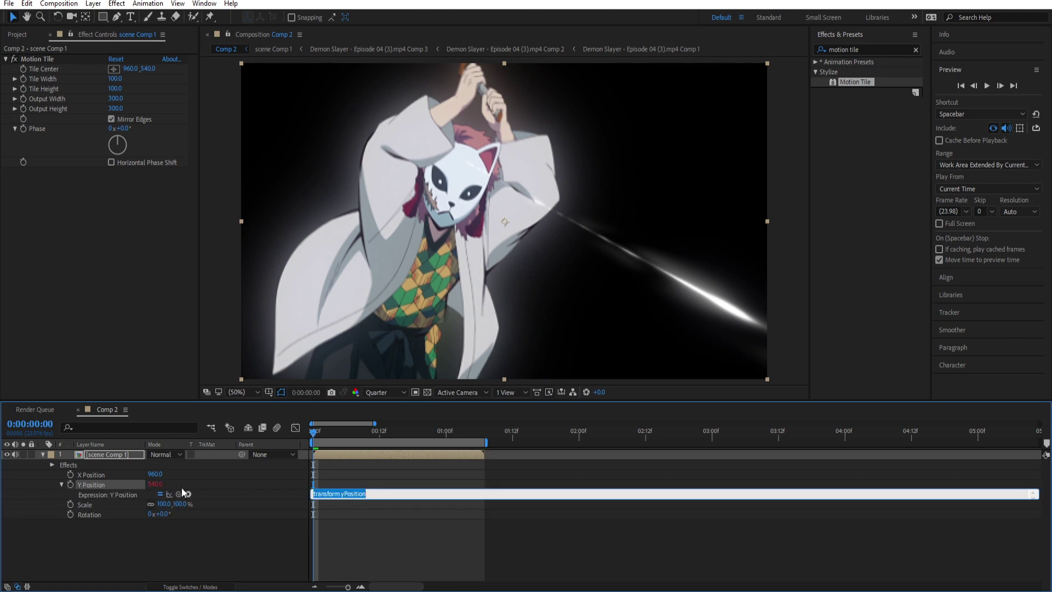
pyautogui.press('BackSpace')
pyautogui.hotkey('ctrl', 'v')
pyautogui.click(328, 481)
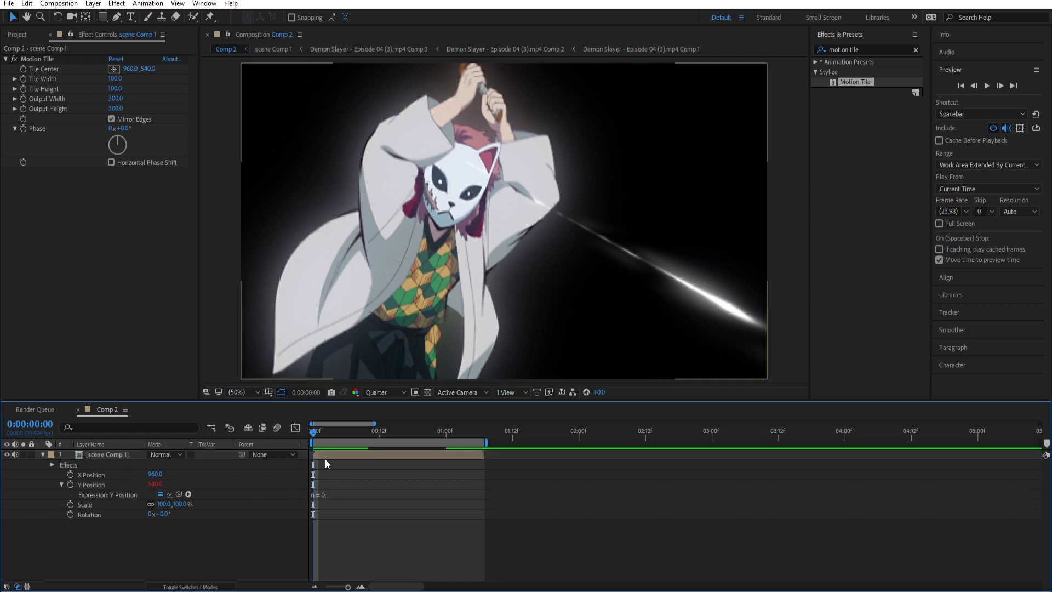
# Shift the clip to frame 1, add a Y Position keyframe there, and set Y Position to 553 at frame 0.
pyautogui.moveTo(317, 454); pyautogui.dragTo(320, 454)
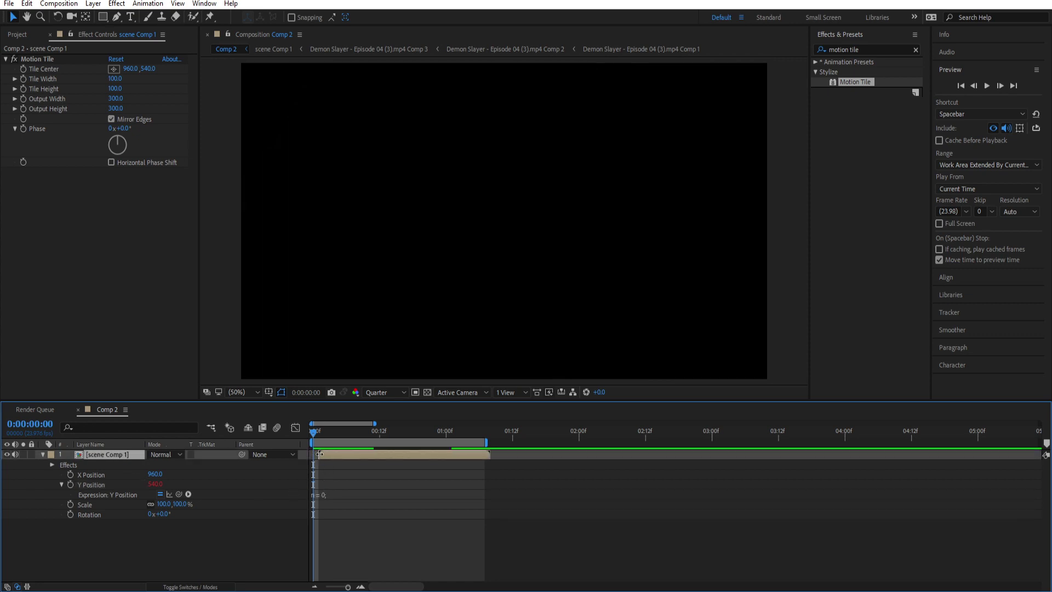
pyautogui.click(319, 436)
pyautogui.click(70, 485)
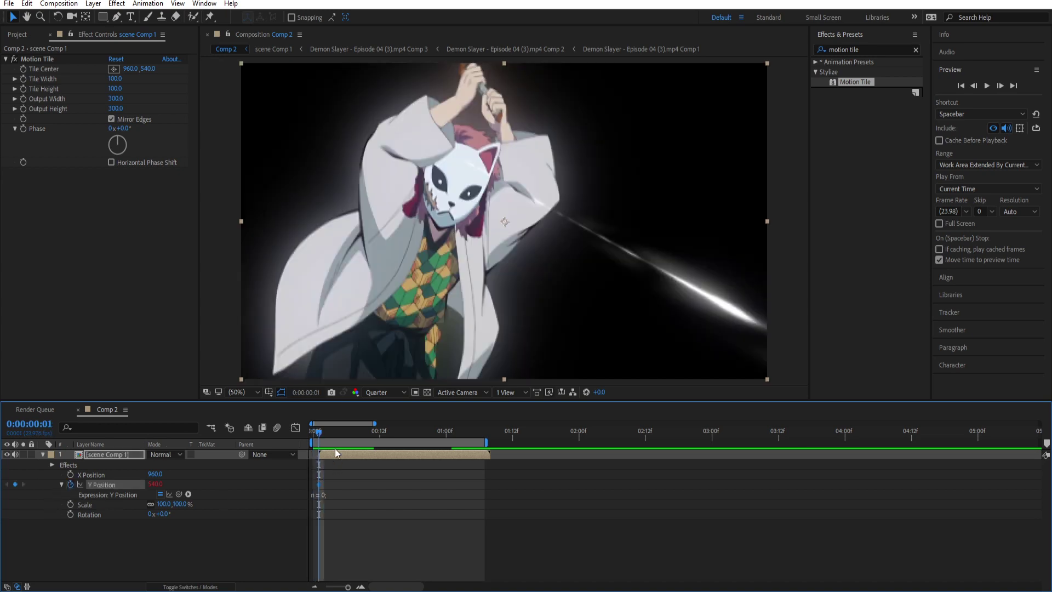
pyautogui.moveTo(319, 435); pyautogui.dragTo(312, 433)
pyautogui.moveTo(156, 484)
pyautogui.mouseDown()
pyautogui.moveTo(168, 487)
pyautogui.moveTo(133, 489)
pyautogui.moveTo(167, 492)
pyautogui.mouseUp()
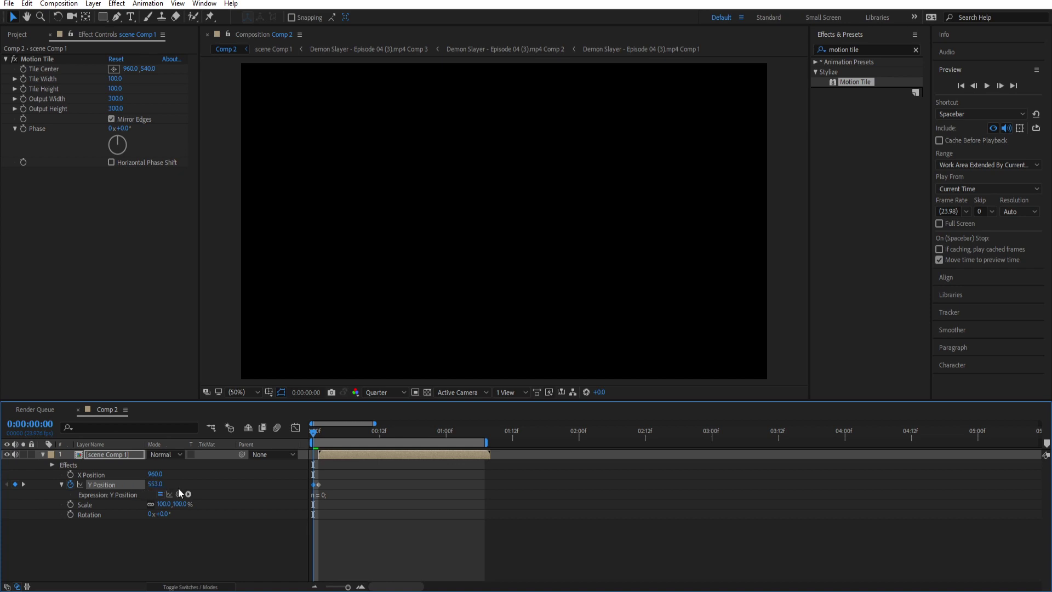
# Preview the Y Position bounce with the clip returned to the composition's start.
pyautogui.moveTo(344, 455); pyautogui.dragTo(339, 456)
pyautogui.press('space')
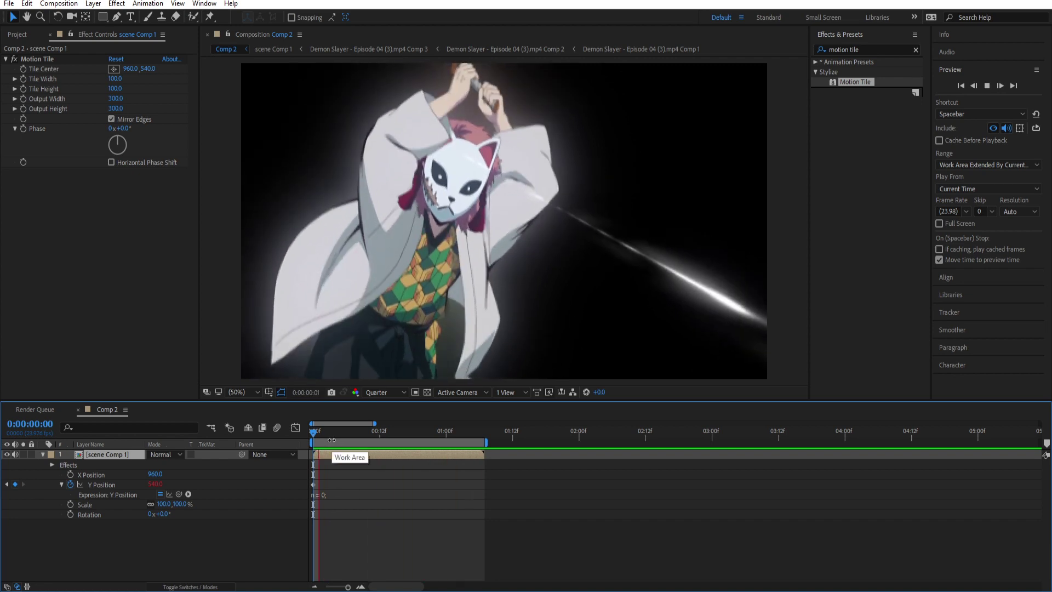
pyautogui.click(330, 456)
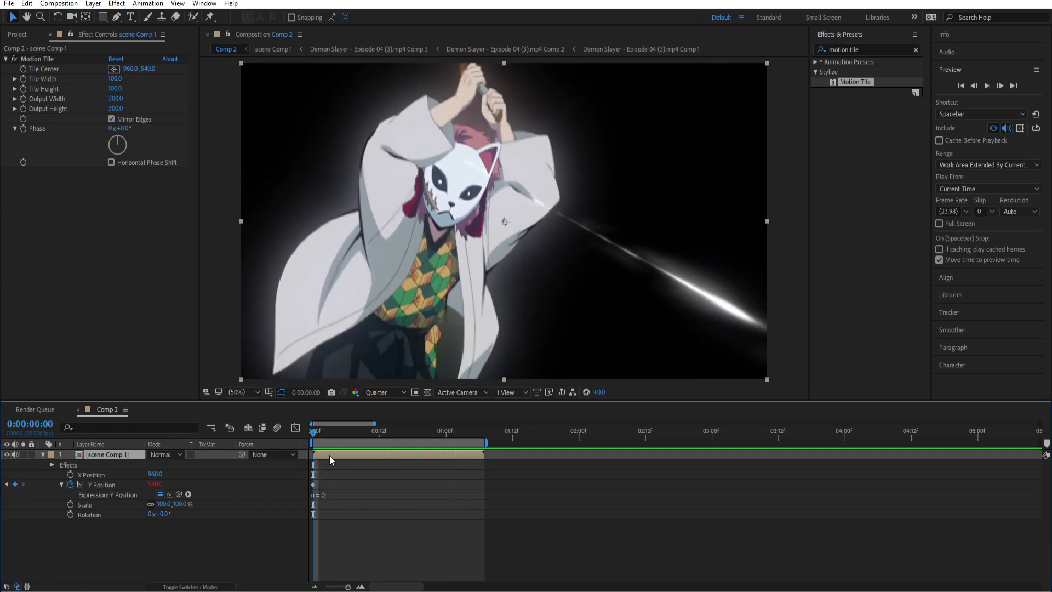
# Remove the keyframes and expression from Y Position, leaving the clip at the composition's start.
pyautogui.moveTo(330, 455); pyautogui.dragTo(327, 456)
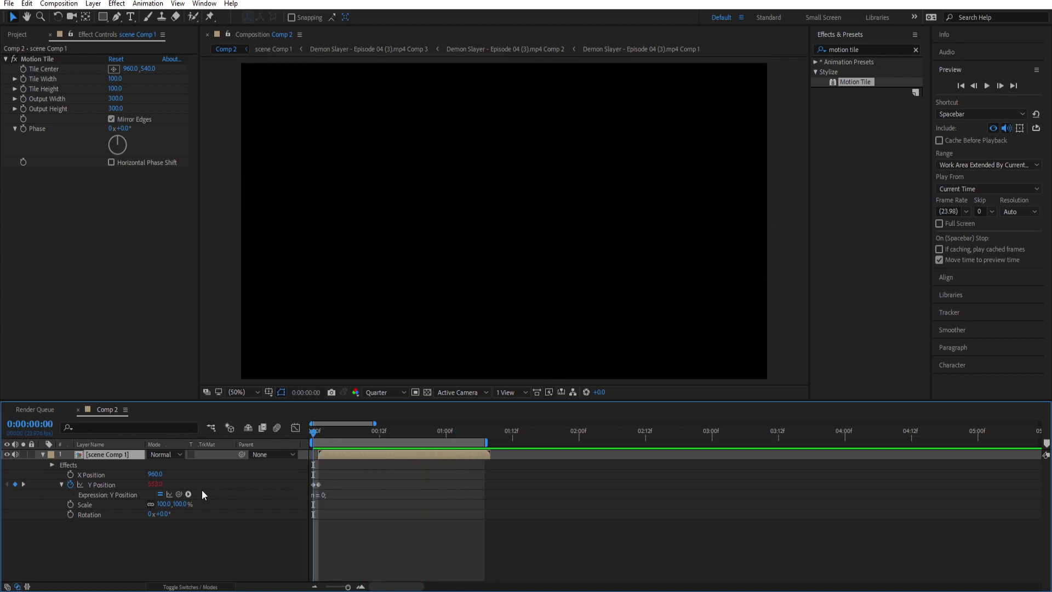
pyautogui.click(71, 484)
pyautogui.keyDown('alt'); pyautogui.click(70, 484); pyautogui.keyUp('alt')
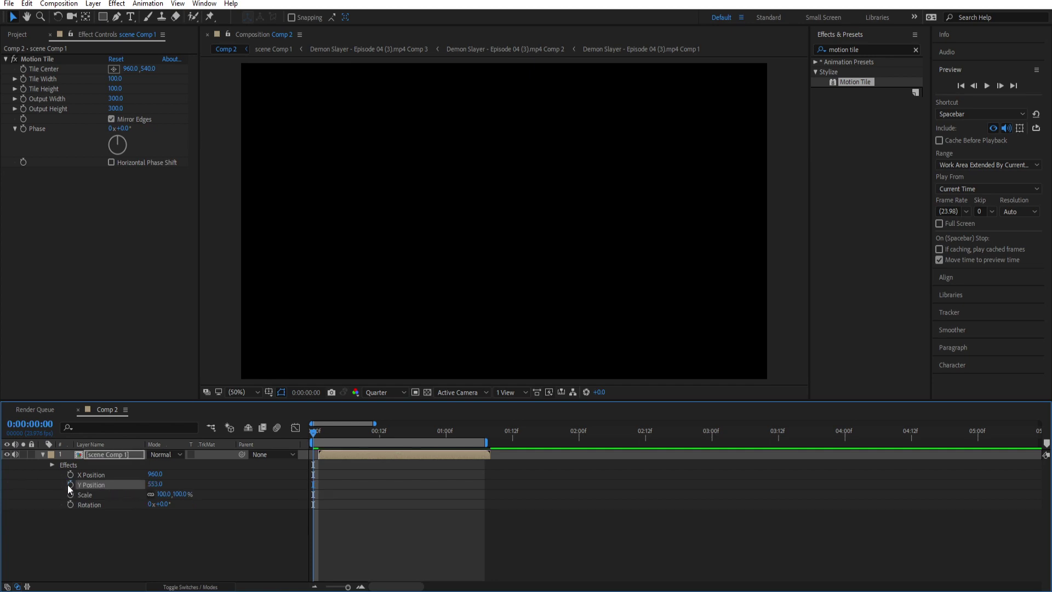
pyautogui.moveTo(330, 456); pyautogui.dragTo(324, 455)
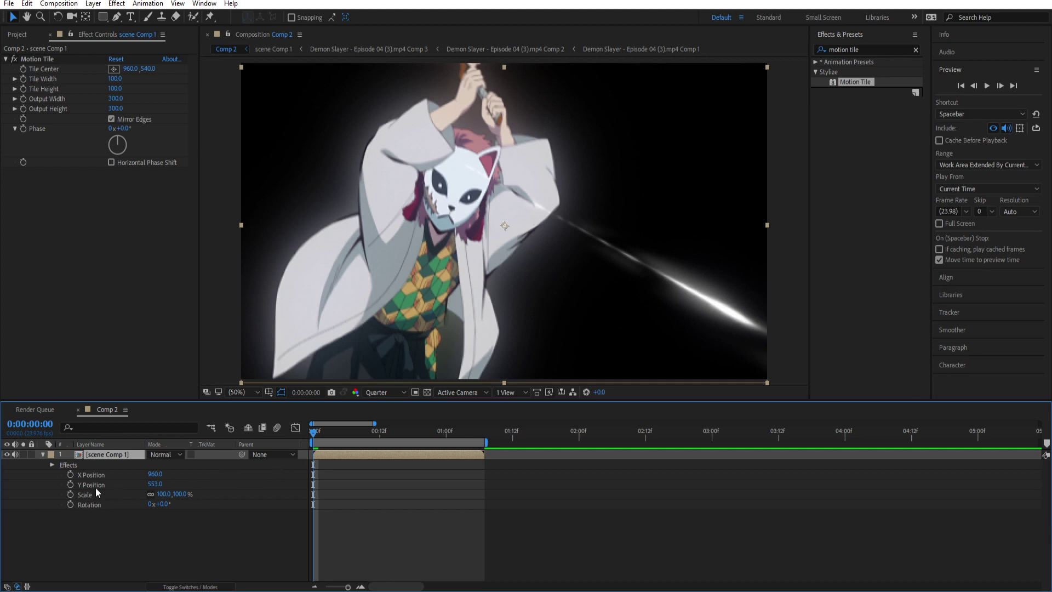
pyautogui.moveTo(316, 431); pyautogui.dragTo(218, 467)
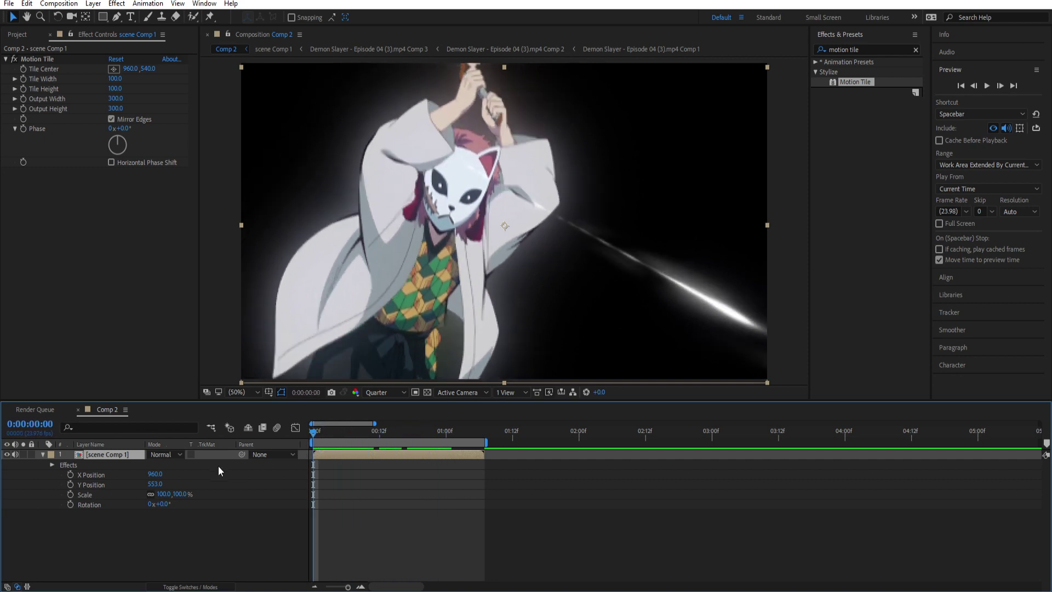
# Replace the default Scale expression with the copied bounce code starting with "n = 0;".
pyautogui.keyDown('alt'); pyautogui.click(69, 495); pyautogui.keyUp('alt')
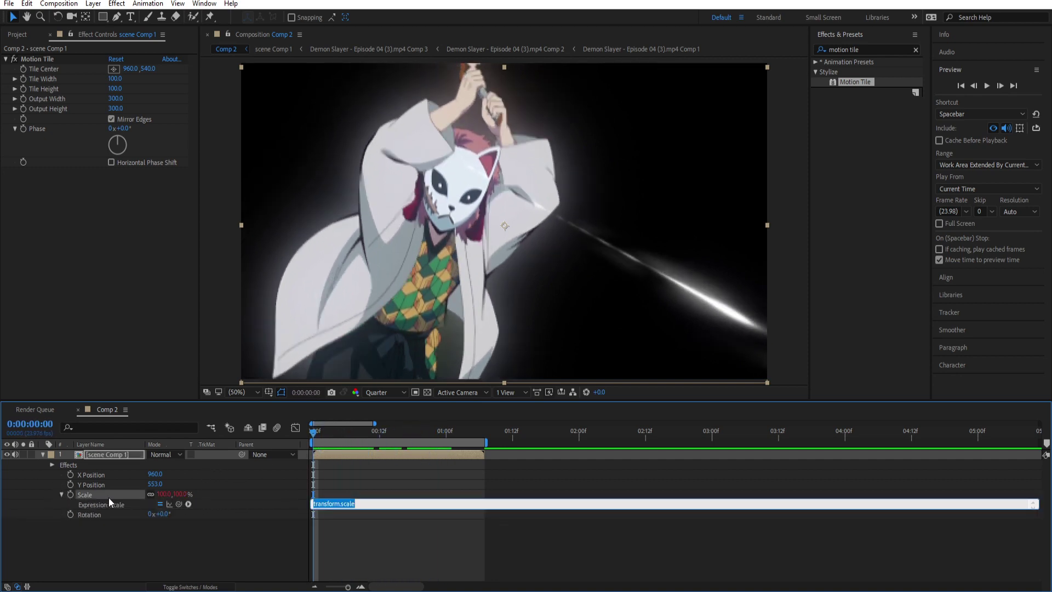
pyautogui.write('n = 0;')
pyautogui.click(325, 445)
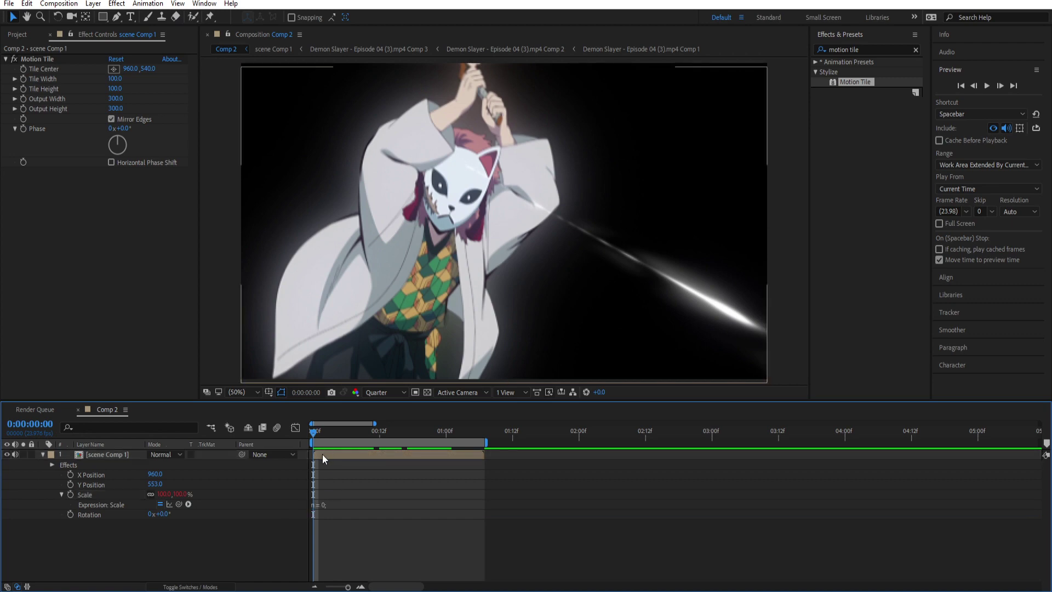
# Shift the clip to frame 1, add a Scale keyframe there, and raise Scale to about 108% at frame 0.
pyautogui.moveTo(322, 455); pyautogui.dragTo(328, 453)
pyautogui.press('pagedown')
pyautogui.click(71, 495)
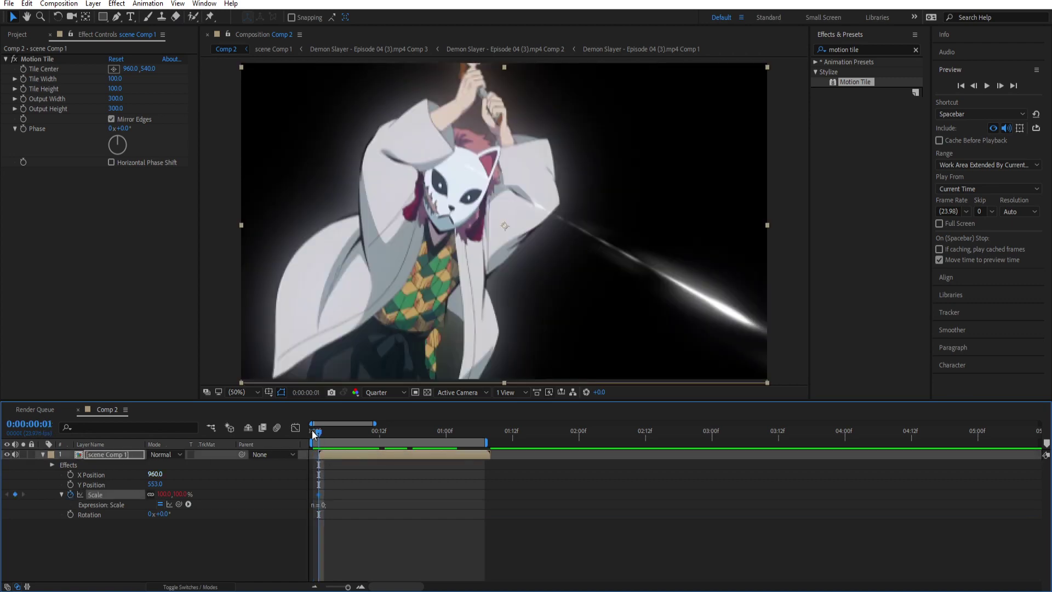
pyautogui.click(313, 434)
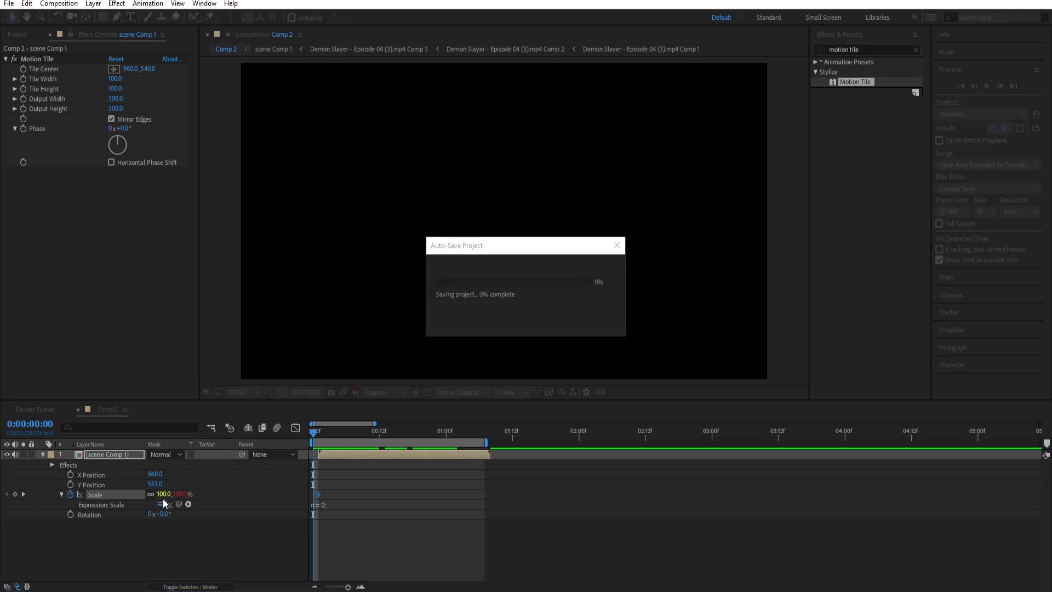
pyautogui.moveTo(165, 497); pyautogui.dragTo(164, 499)
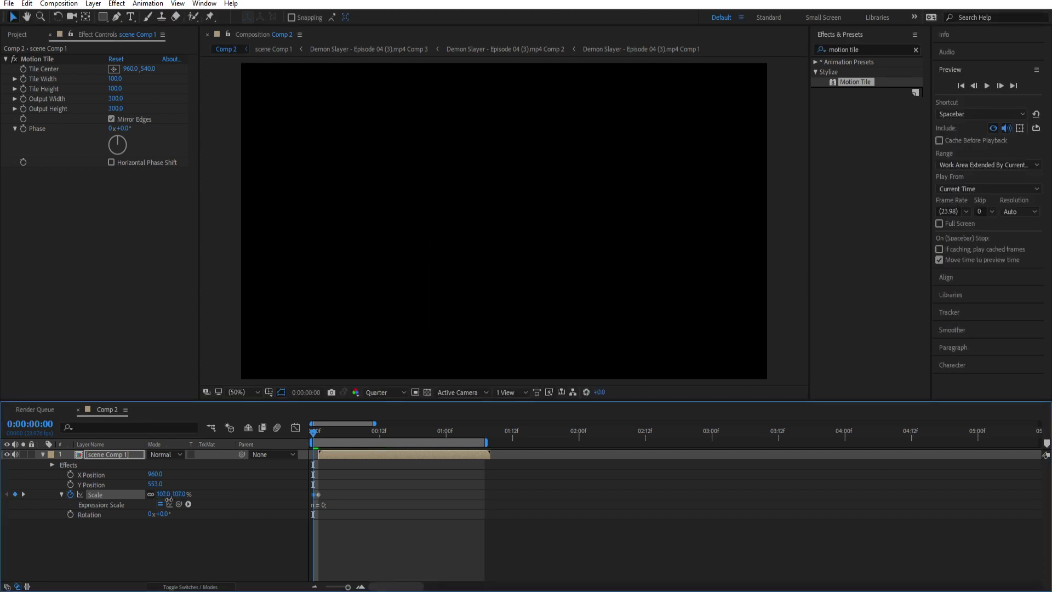
pyautogui.click(320, 436)
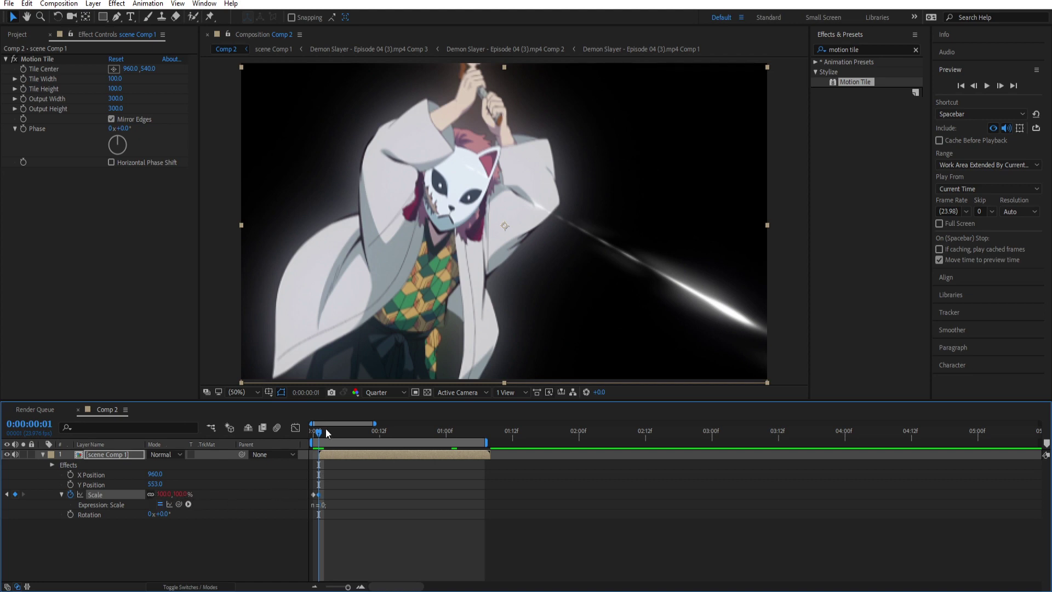
pyautogui.moveTo(314, 433); pyautogui.dragTo(319, 435)
pyautogui.click(316, 439)
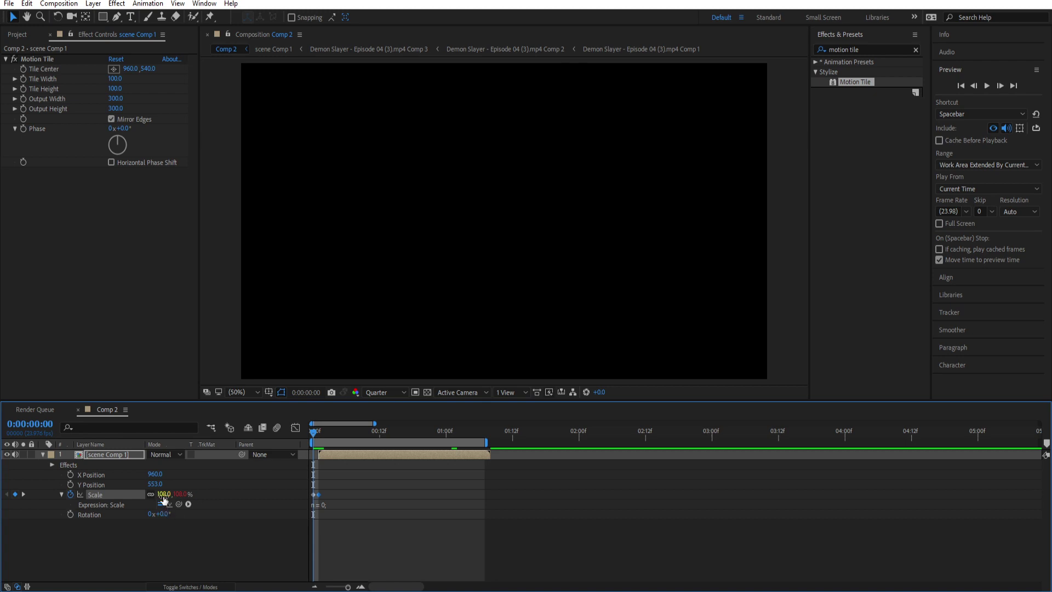
pyautogui.moveTo(163, 494)
pyautogui.mouseDown()
pyautogui.moveTo(152, 501)
pyautogui.moveTo(163, 500)
pyautogui.mouseUp()
# Preview the enlarged Scale bounce with the clip moved back to the composition's start.
pyautogui.click(325, 453)
pyautogui.press('space')
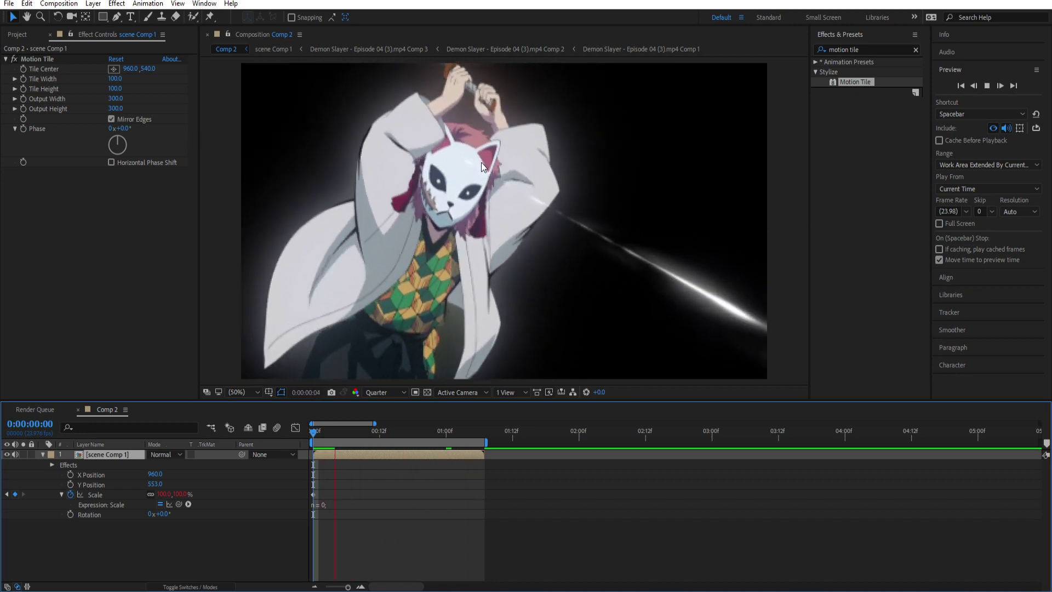
pyautogui.press('space')
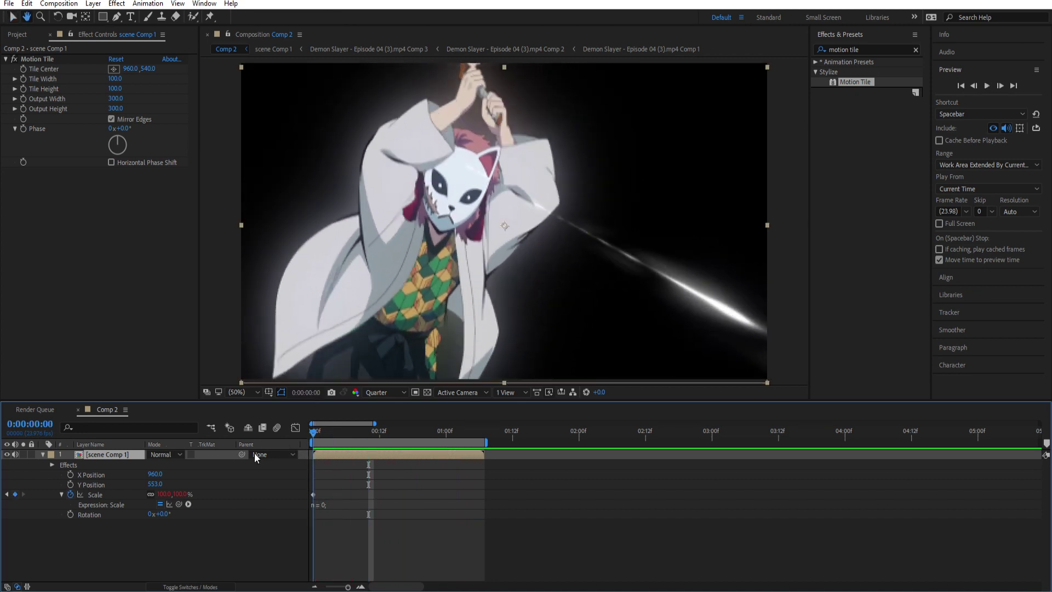
# Lower the frame 0 Scale keyframe below 100% and preview the bounce with the clip back at the composition's start.
pyautogui.moveTo(322, 456); pyautogui.dragTo(331, 452)
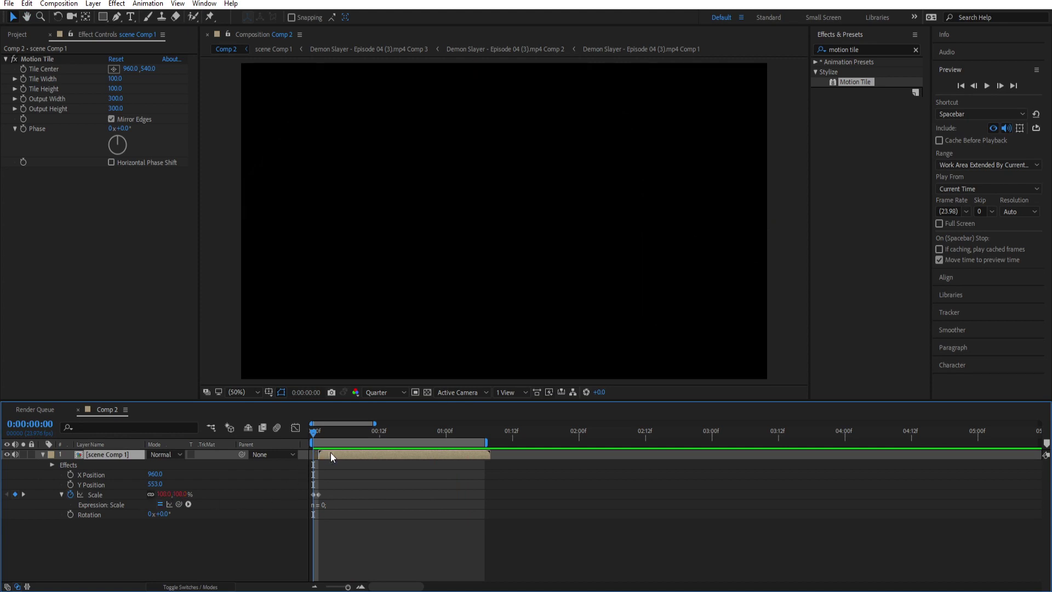
pyautogui.moveTo(165, 498); pyautogui.dragTo(162, 497)
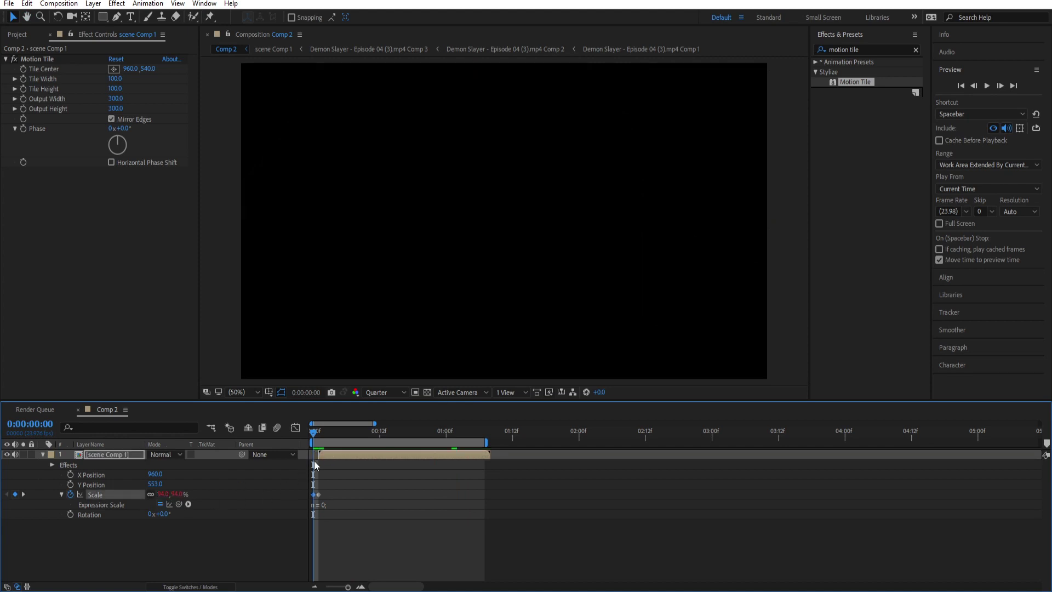
pyautogui.moveTo(333, 454); pyautogui.dragTo(326, 454)
pyautogui.press('space')
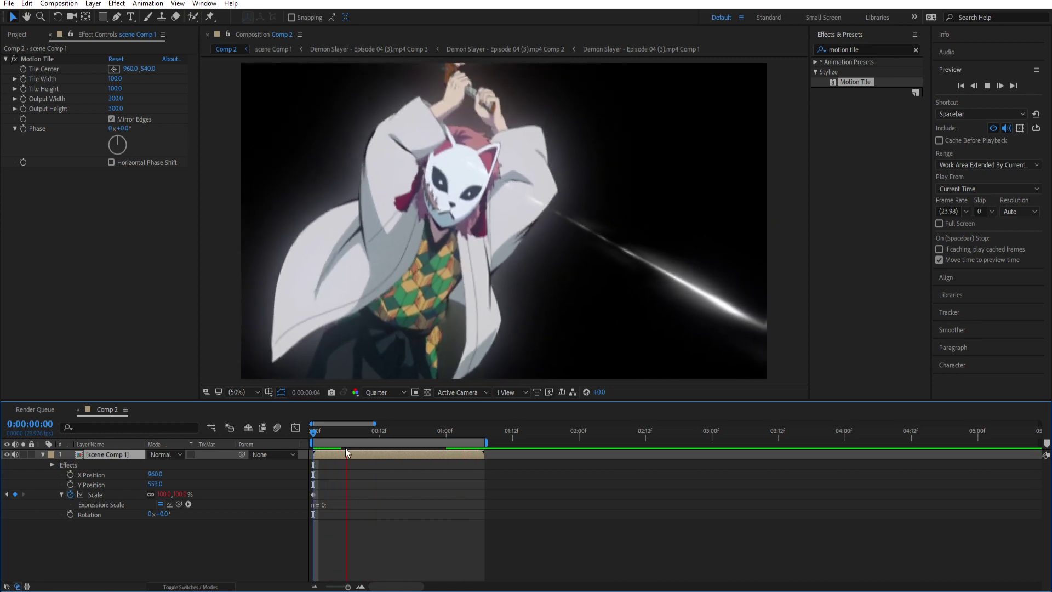
pyautogui.press('space')
# Go back to frame 0 and remove the expression and keyframes from Scale.
pyautogui.press('Home')
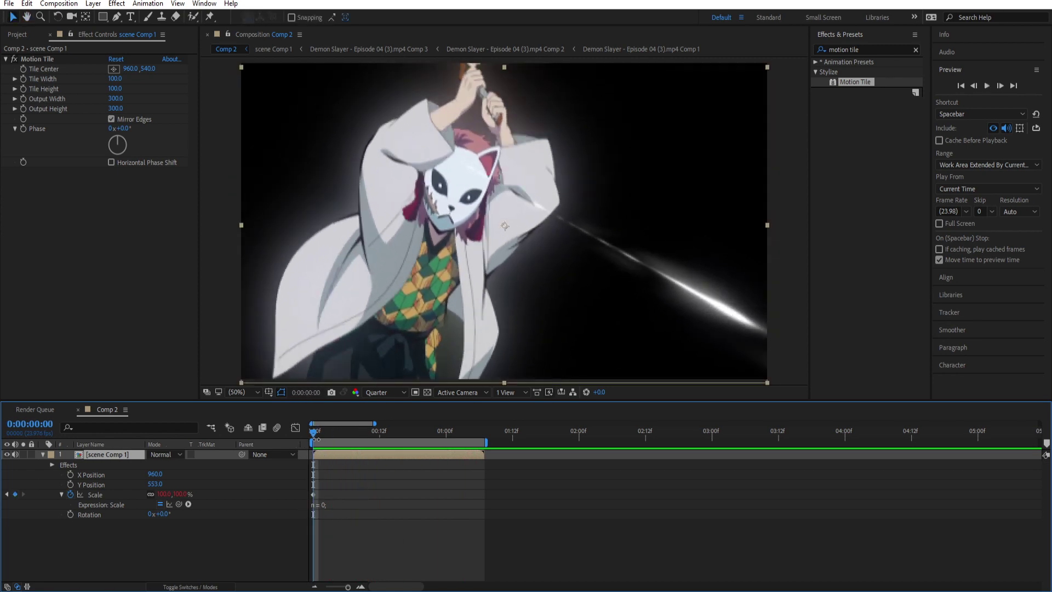
pyautogui.moveTo(314, 436)
pyautogui.mouseDown()
pyautogui.moveTo(336, 438)
pyautogui.moveTo(307, 446)
pyautogui.mouseUp()
pyautogui.keyDown('alt'); pyautogui.click(69, 494); pyautogui.keyUp('alt')
pyautogui.click(68, 494)
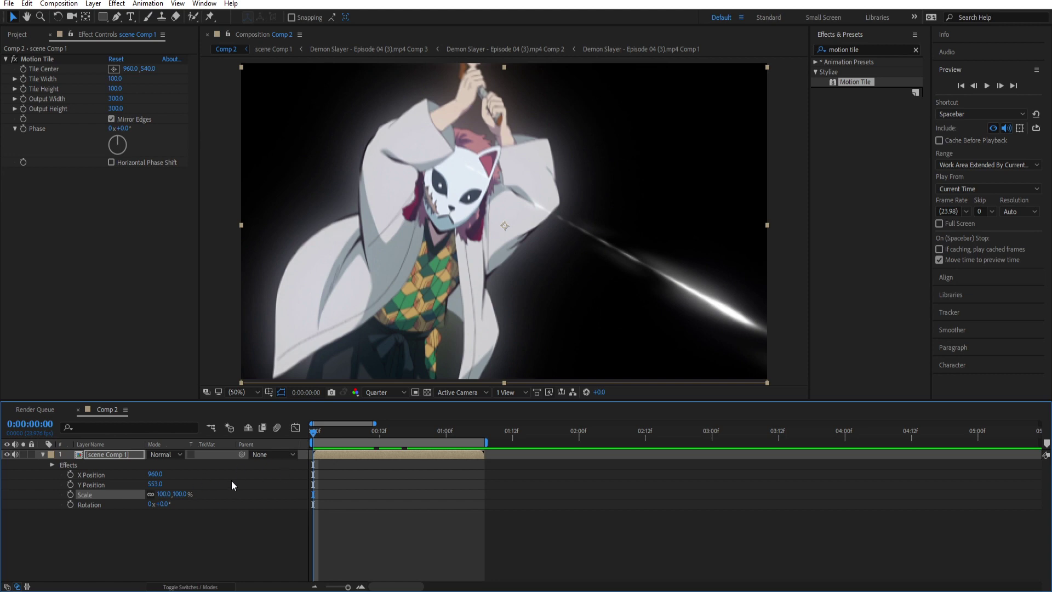
pyautogui.click(232, 481)
# Replace the default Rotation expression with the copied bounce code starting with "n = 0;".
pyautogui.keyDown('alt'); pyautogui.click(70, 504); pyautogui.keyUp('alt')
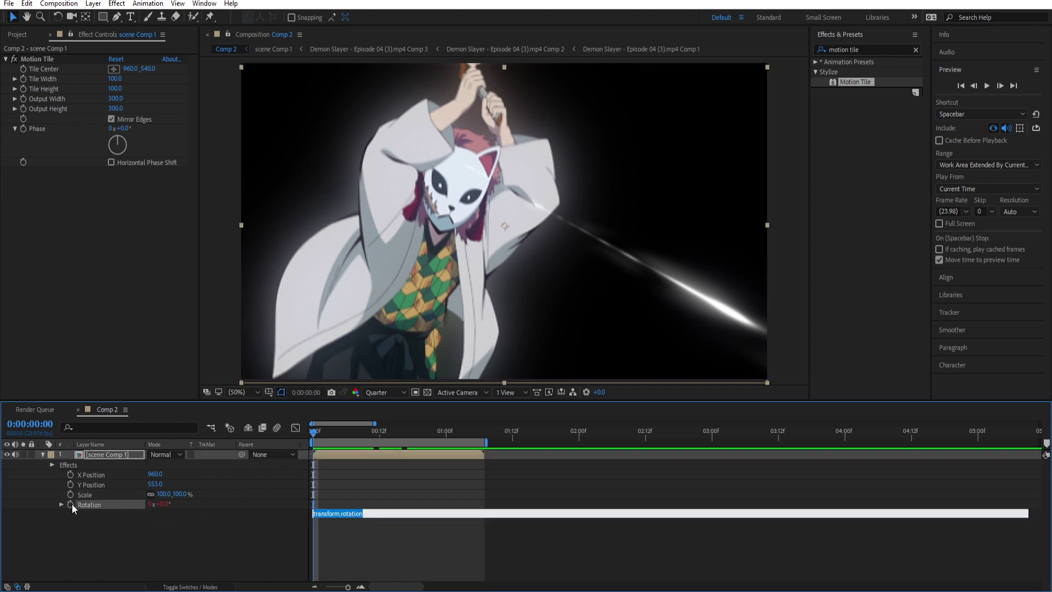
pyautogui.hotkey('ctrl', 'v')
pyautogui.click(323, 450)
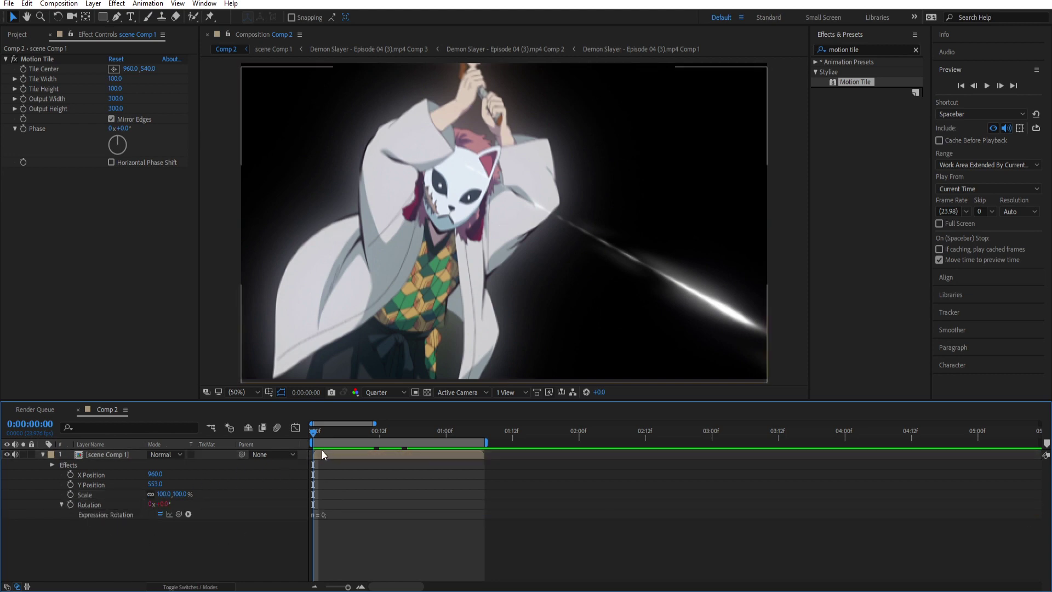
# Shift the clip to frame 1, add a Rotation keyframe there, and set Rotation to 23° at frame 0.
pyautogui.moveTo(320, 455); pyautogui.dragTo(325, 454)
pyautogui.press('pagedown')
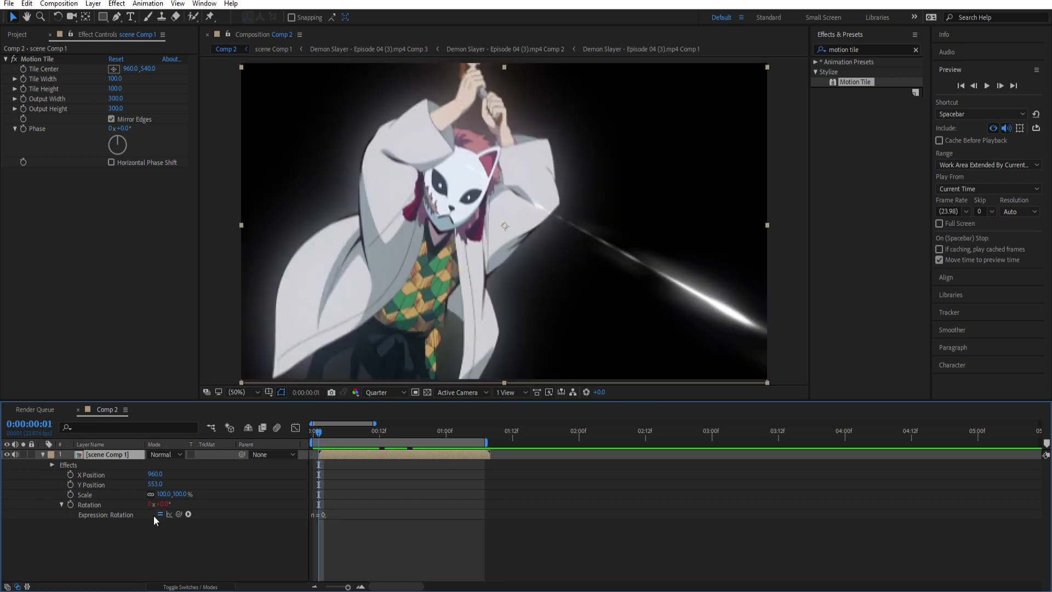
pyautogui.click(70, 505)
pyautogui.moveTo(315, 434); pyautogui.dragTo(311, 433)
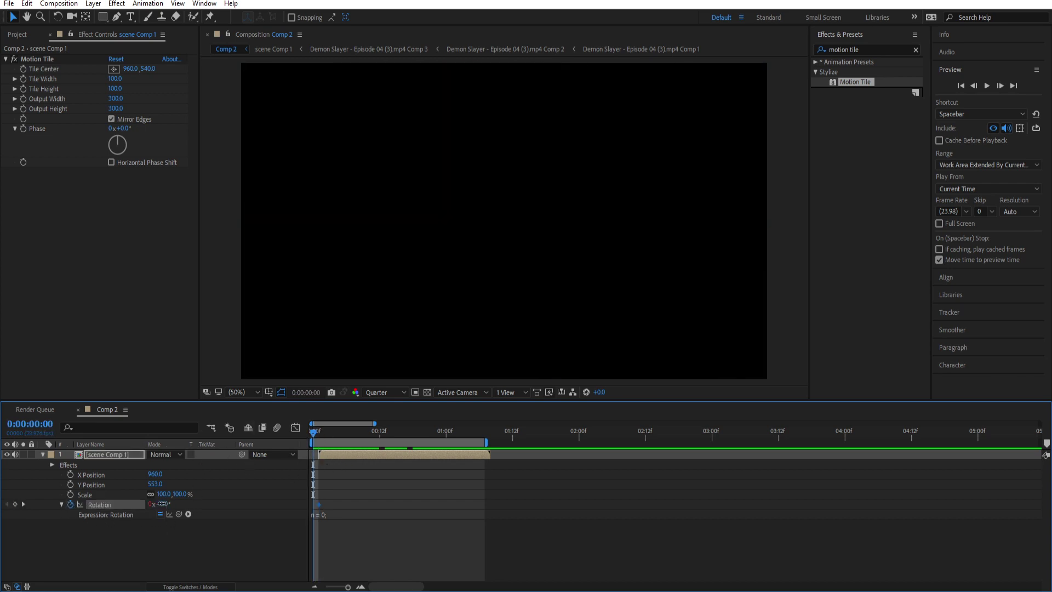
pyautogui.moveTo(162, 503); pyautogui.dragTo(167, 507)
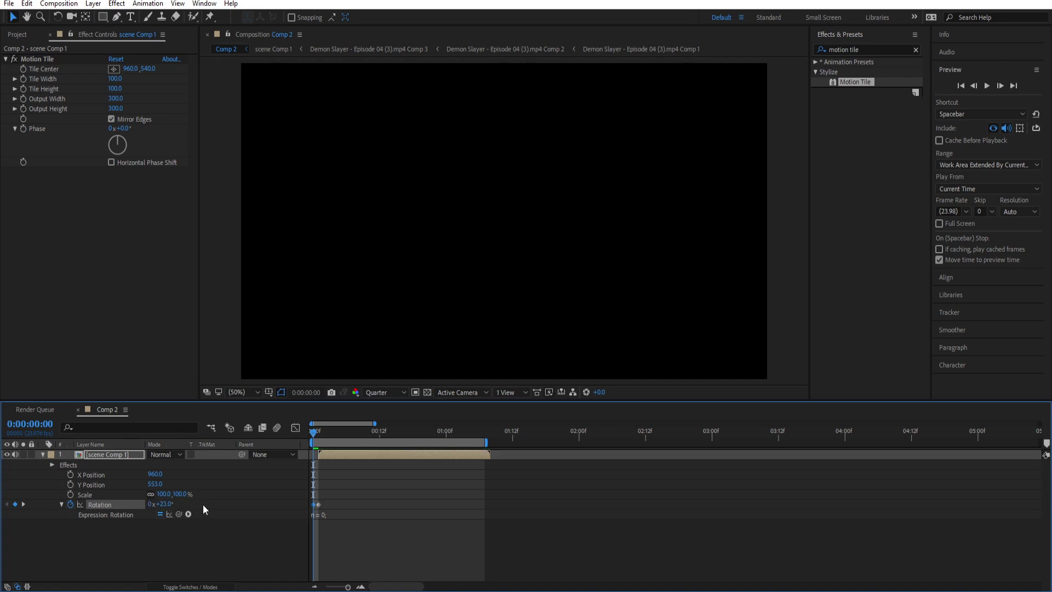
# Preview the Rotation bounce with the clip at the composition's start and inspect frame 2.
pyautogui.moveTo(327, 455); pyautogui.dragTo(319, 462)
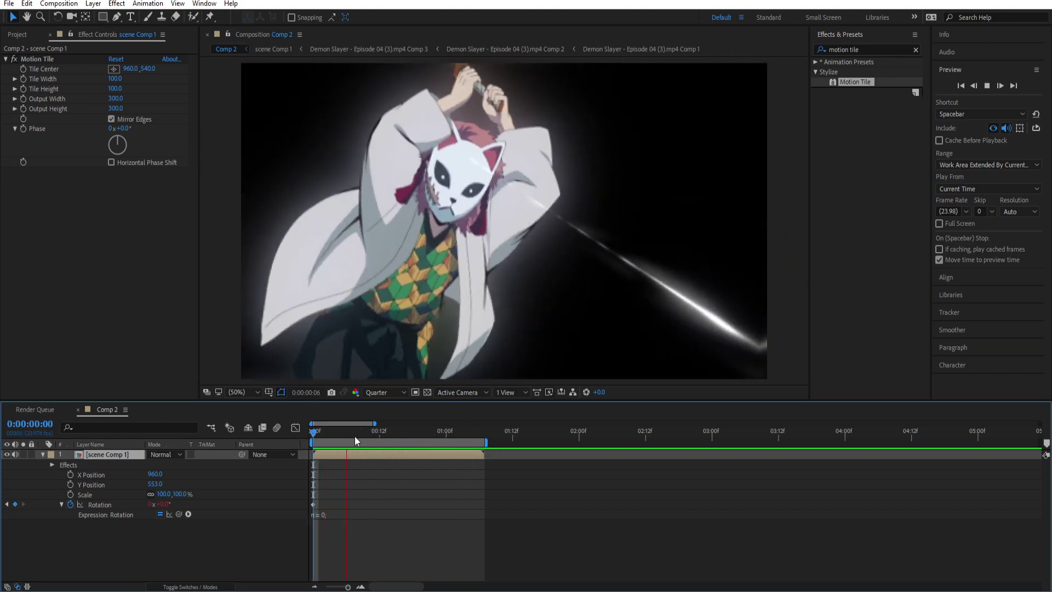
pyautogui.click(324, 436)
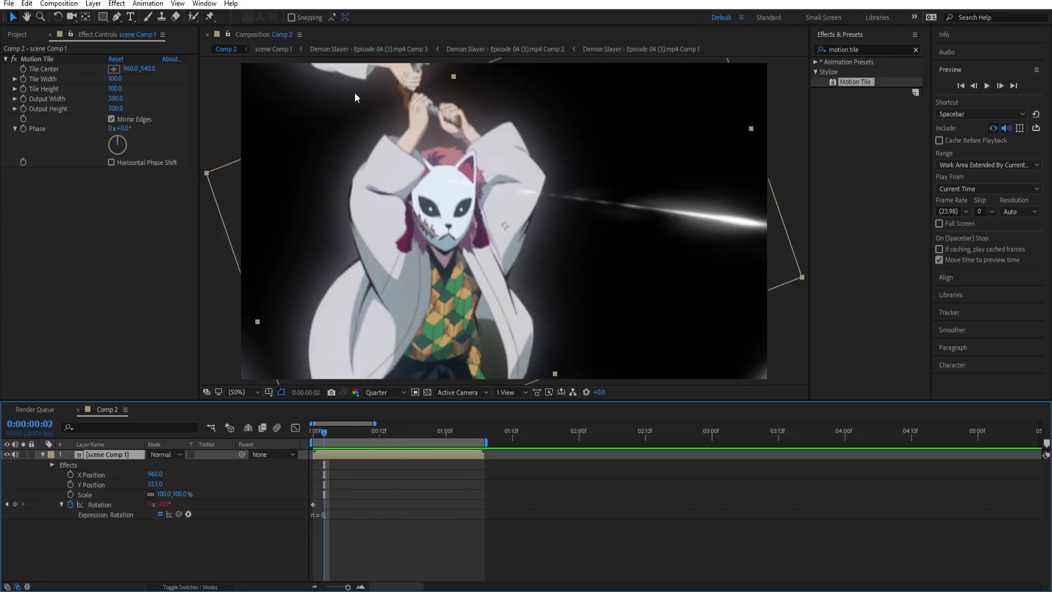
pyautogui.click(313, 433)
# Shift the clip to frame 1 and set the Rotation keyframe at frame 0 to 3°.
pyautogui.moveTo(321, 454); pyautogui.dragTo(325, 453)
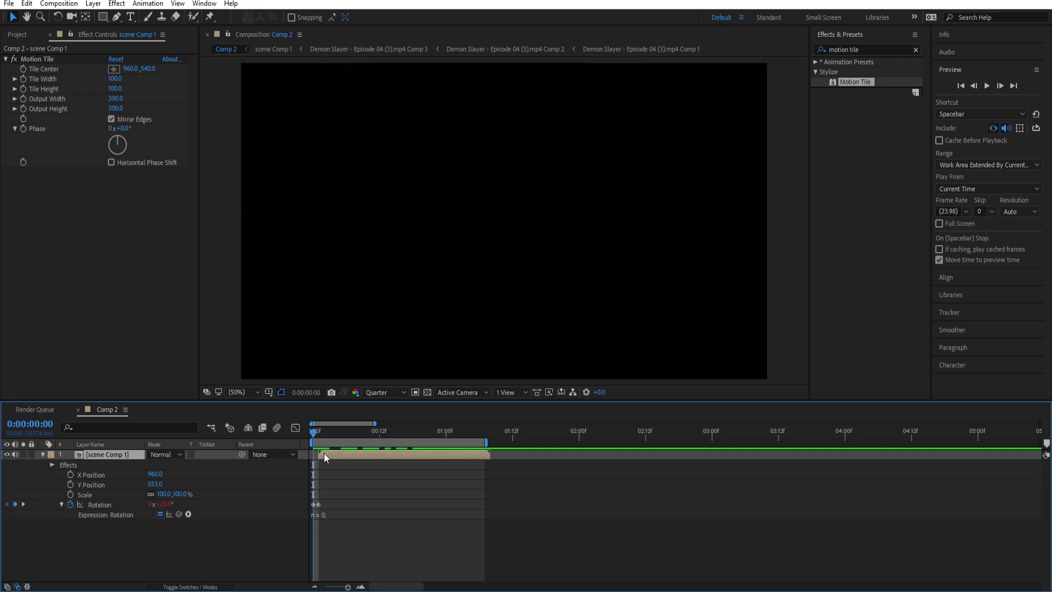
pyautogui.click(168, 505)
pyautogui.write('3')
pyautogui.press('Return')
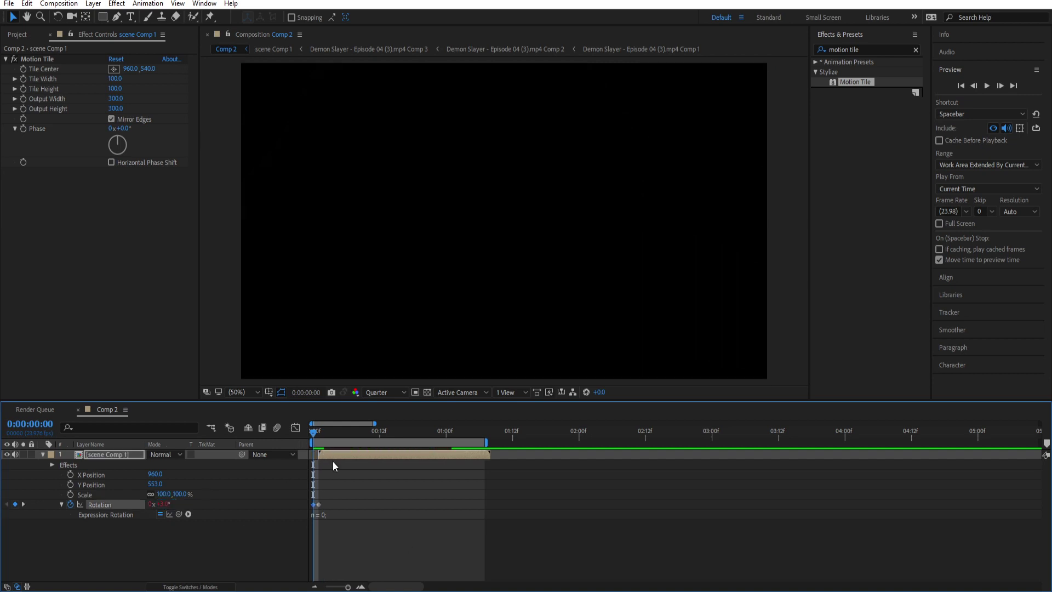
# Return the clip to the composition's start and preview the 3° Rotation bounce.
pyautogui.moveTo(333, 460); pyautogui.dragTo(330, 456)
pyautogui.press('space')
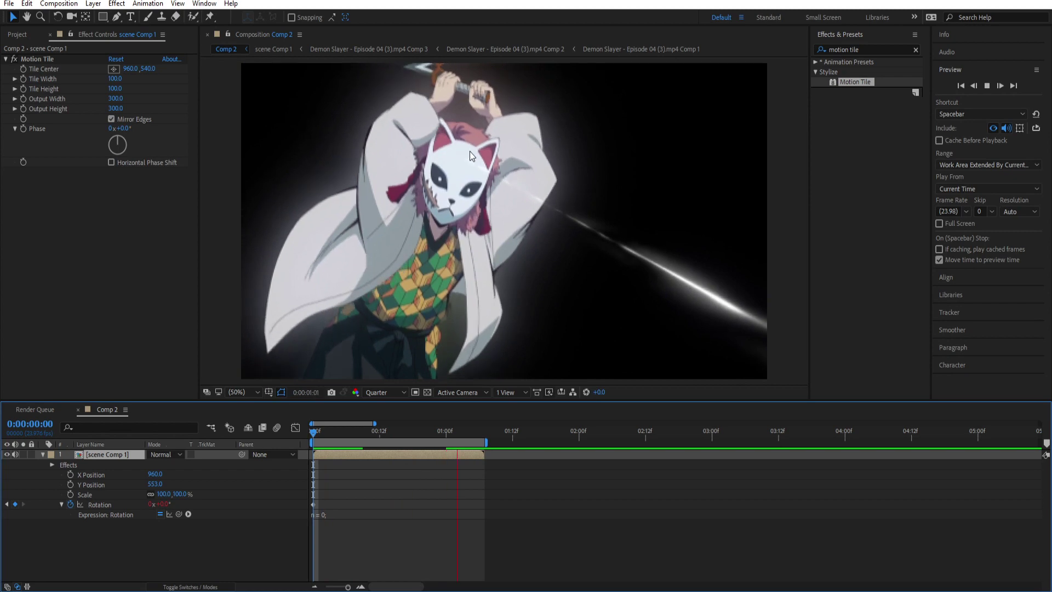
pyautogui.press('space')
pyautogui.moveTo(346, 431); pyautogui.dragTo(336, 456)
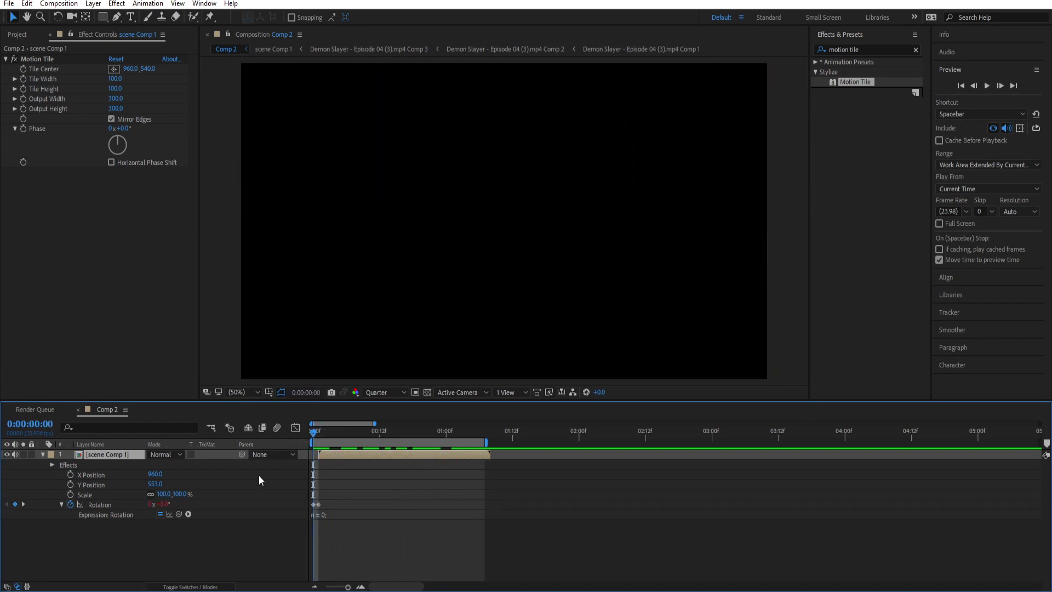
pyautogui.hotkey('ctrl', 'z')
pyautogui.press('space')
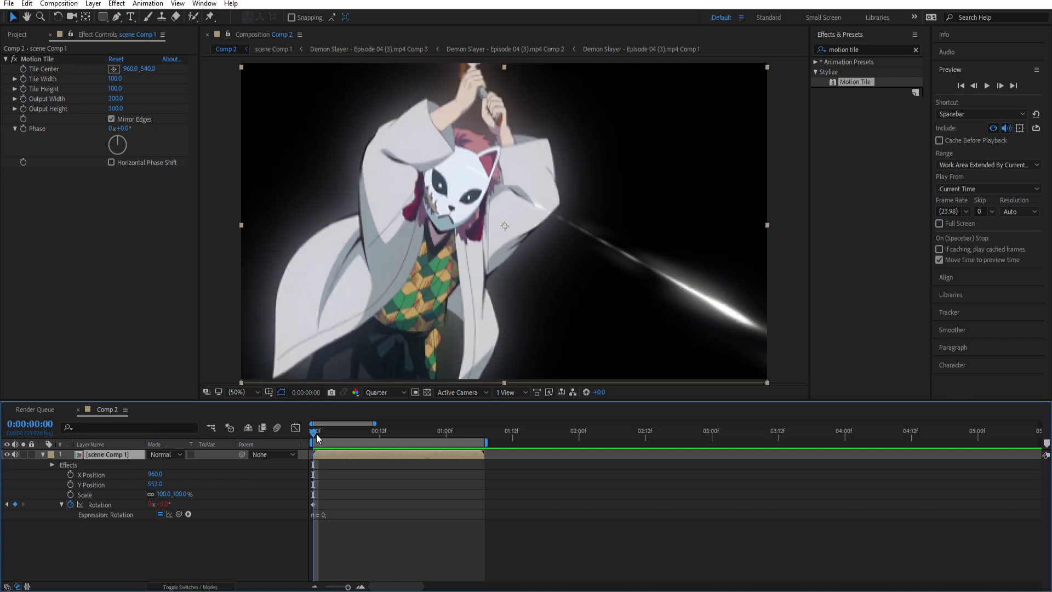
# Apply the copied bounce expression to the Scale property of the scene Comp 1 layer.
pyautogui.moveTo(387, 441); pyautogui.dragTo(304, 456)
pyautogui.click(100, 504)
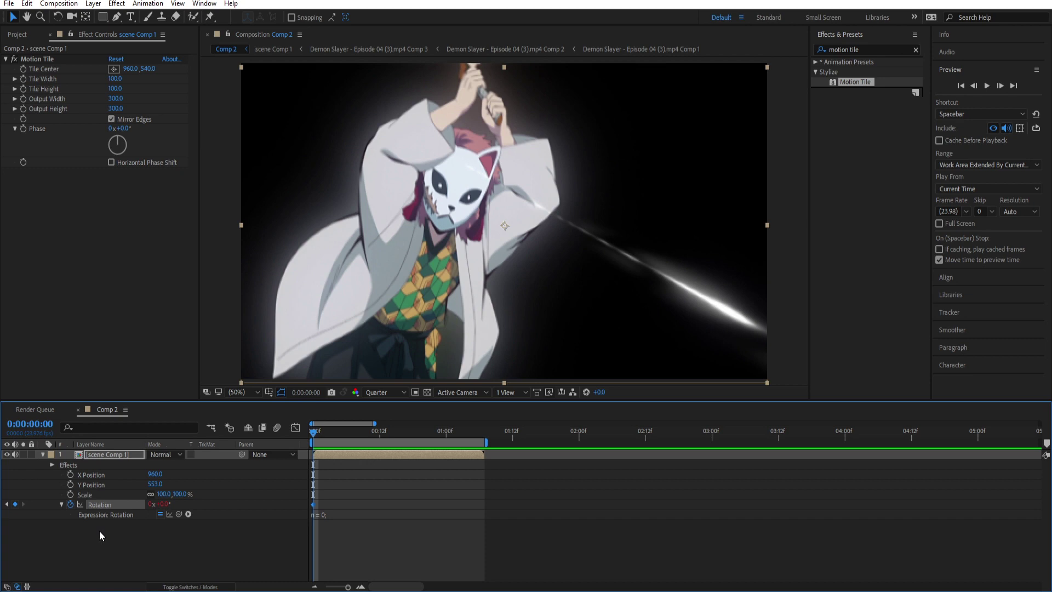
pyautogui.click(91, 495)
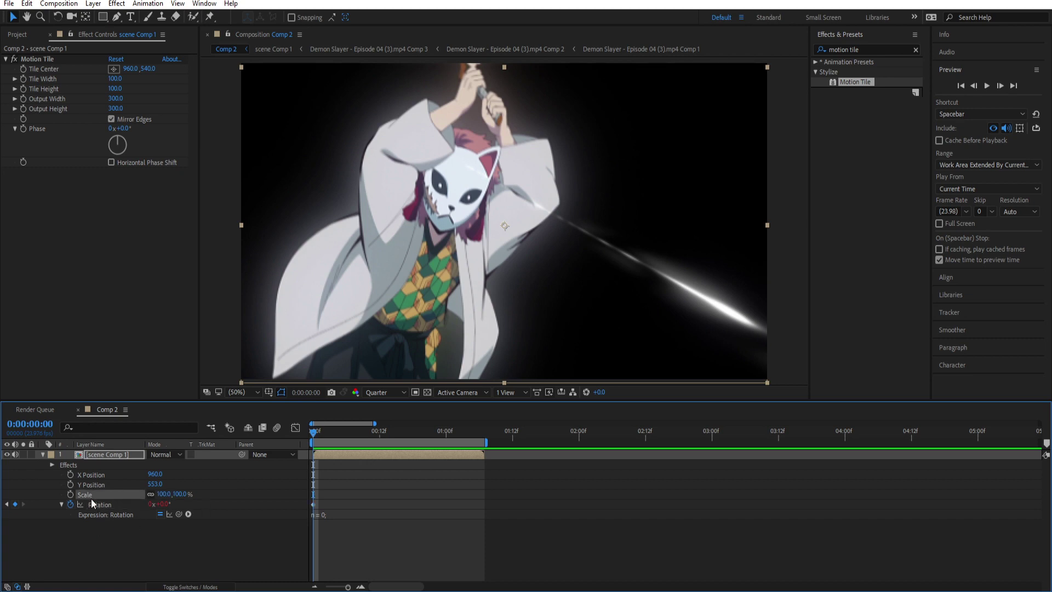
pyautogui.keyDown('alt'); pyautogui.click(70, 494); pyautogui.keyUp('alt')
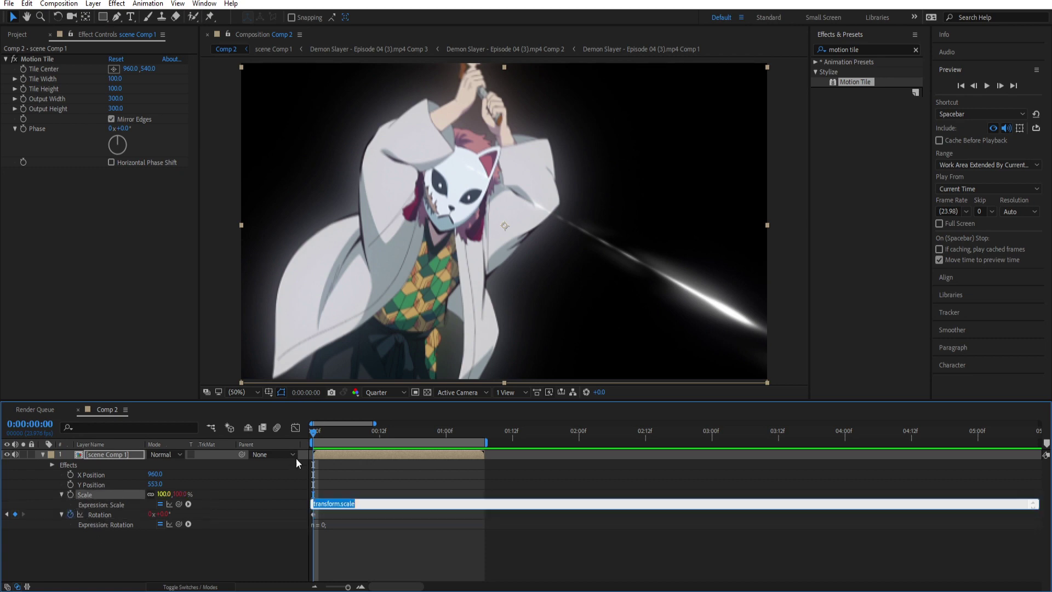
pyautogui.hotkey('ctrl', 'v')
pyautogui.click(324, 482)
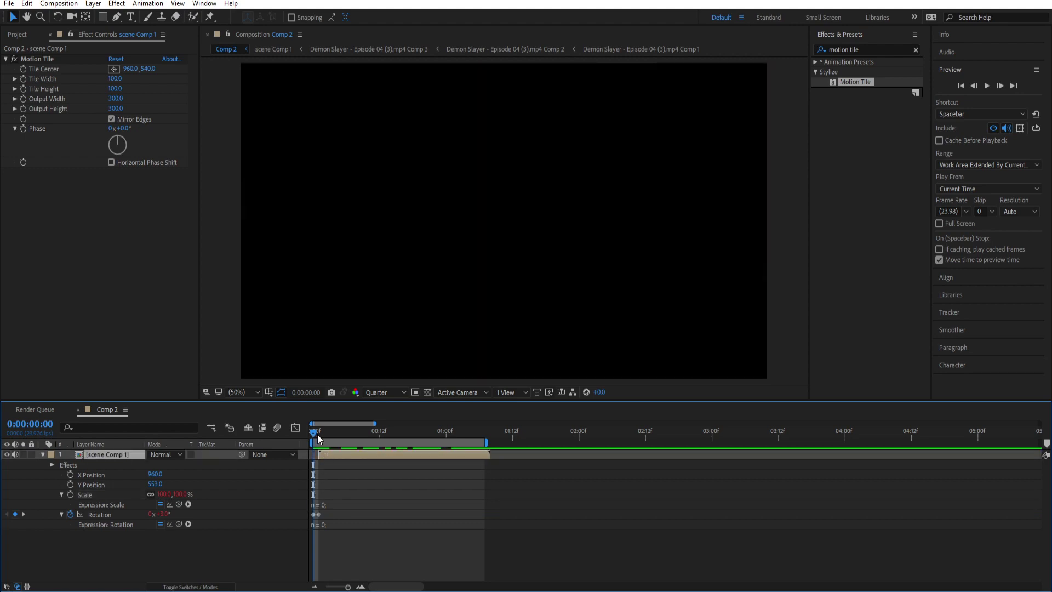
# With the clip shifted to frame 1, add a Scale keyframe there and set Scale to 86% at frame 0.
pyautogui.click(318, 436)
pyautogui.click(70, 494)
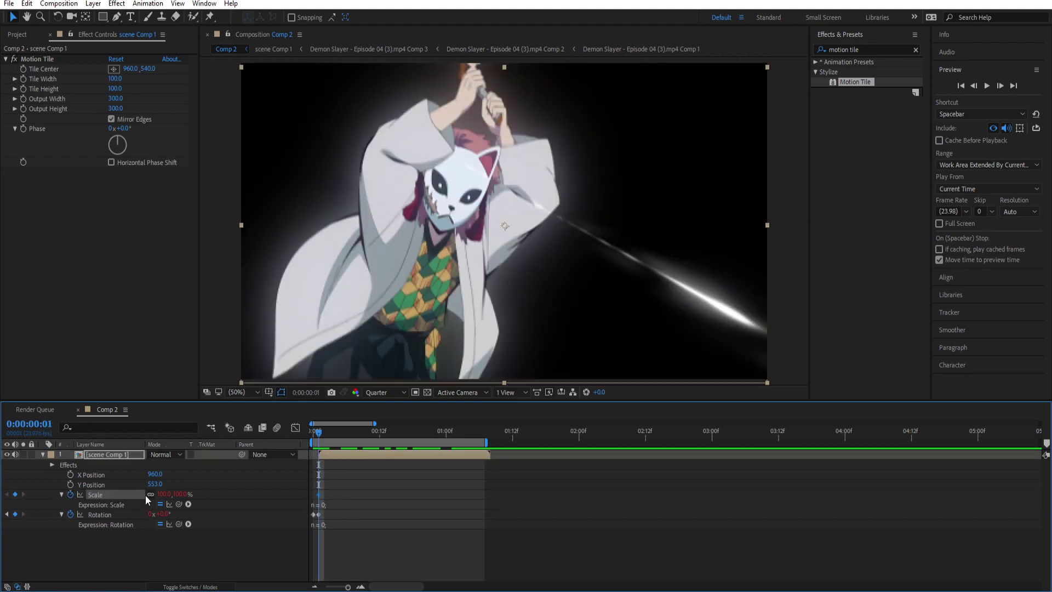
pyautogui.moveTo(321, 435); pyautogui.dragTo(313, 436)
pyautogui.moveTo(163, 494); pyautogui.dragTo(158, 502)
# Return the clip to the composition's start and preview the combined Scale and Rotation bounce.
pyautogui.moveTo(339, 455); pyautogui.dragTo(334, 455)
pyautogui.press('space')
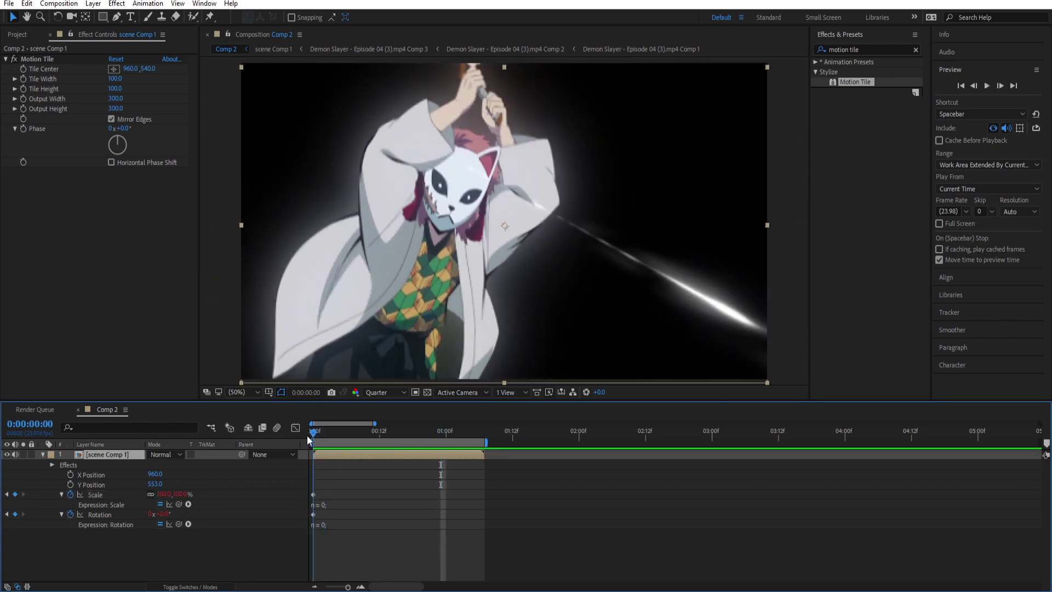
pyautogui.click(326, 438)
pyautogui.moveTo(326, 438); pyautogui.dragTo(291, 473)
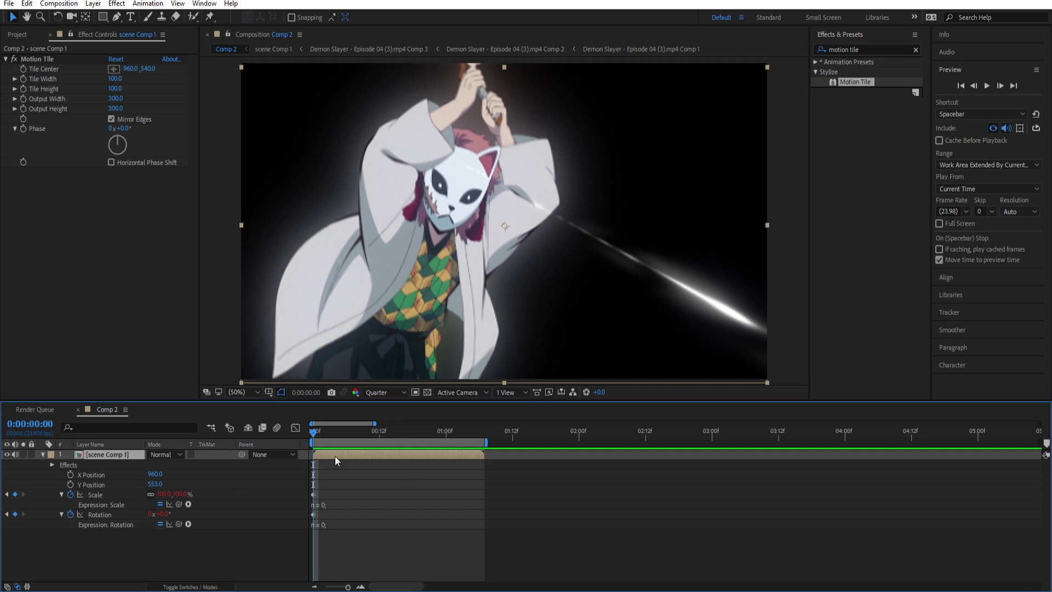
# Apply the same bounce expression to the layer's Y Position property.
pyautogui.moveTo(315, 439)
pyautogui.mouseDown()
pyautogui.moveTo(340, 439)
pyautogui.moveTo(313, 438)
pyautogui.mouseUp()
pyautogui.keyDown('alt'); pyautogui.click(70, 484); pyautogui.keyUp('alt')
pyautogui.write('n = 0;')
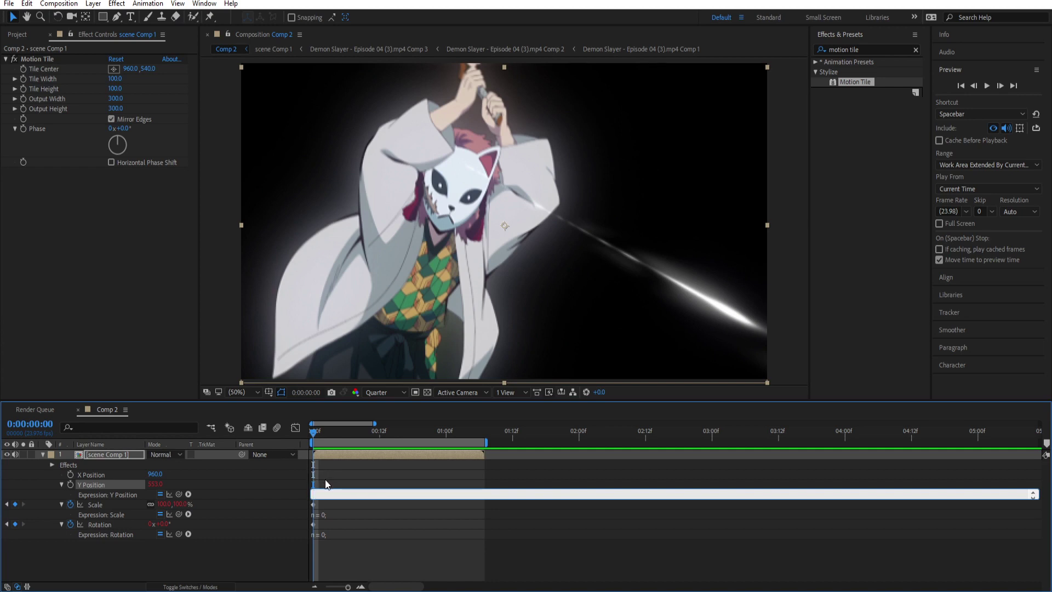
pyautogui.click(241, 493)
# Add a Y Position keyframe at frame 1, shift the clip to that frame, and set Y Position to 598 at frame 0.
pyautogui.click(72, 485)
pyautogui.moveTo(327, 455); pyautogui.dragTo(333, 455)
pyautogui.moveTo(157, 485); pyautogui.dragTo(176, 488)
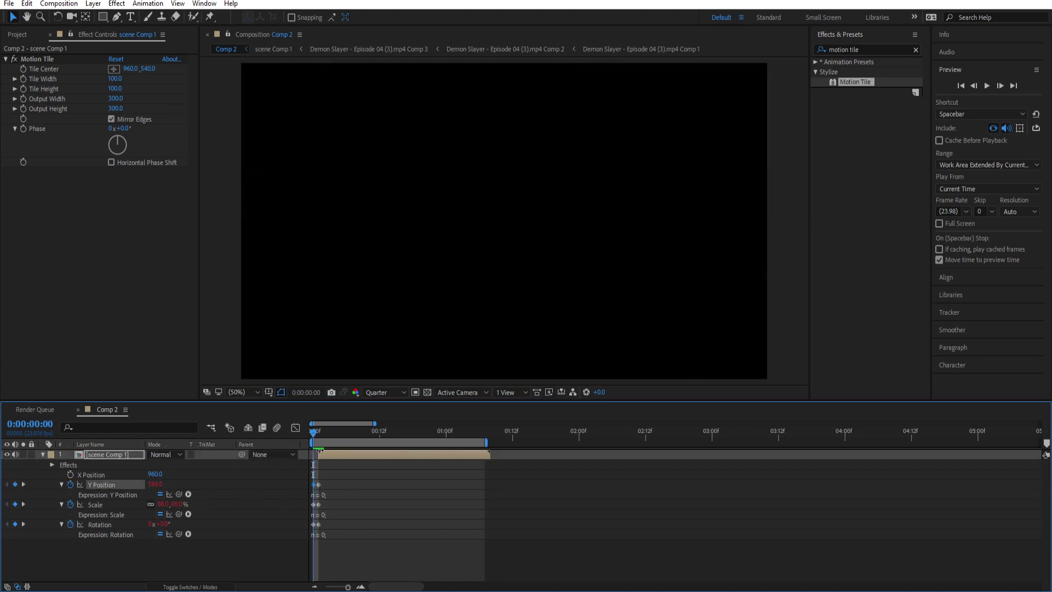
# Return the clip to the composition's start and preview the combined Y Position, Scale and Rotation bounce.
pyautogui.moveTo(328, 454); pyautogui.dragTo(323, 452)
pyautogui.press('space')
pyautogui.press('space')
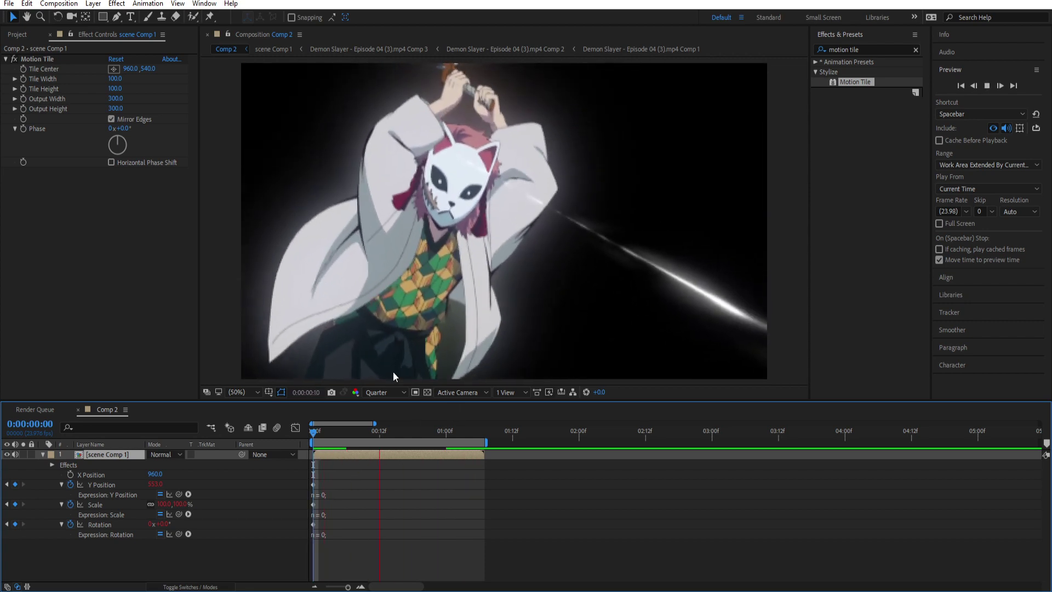
pyautogui.press('space')
pyautogui.press('Home')
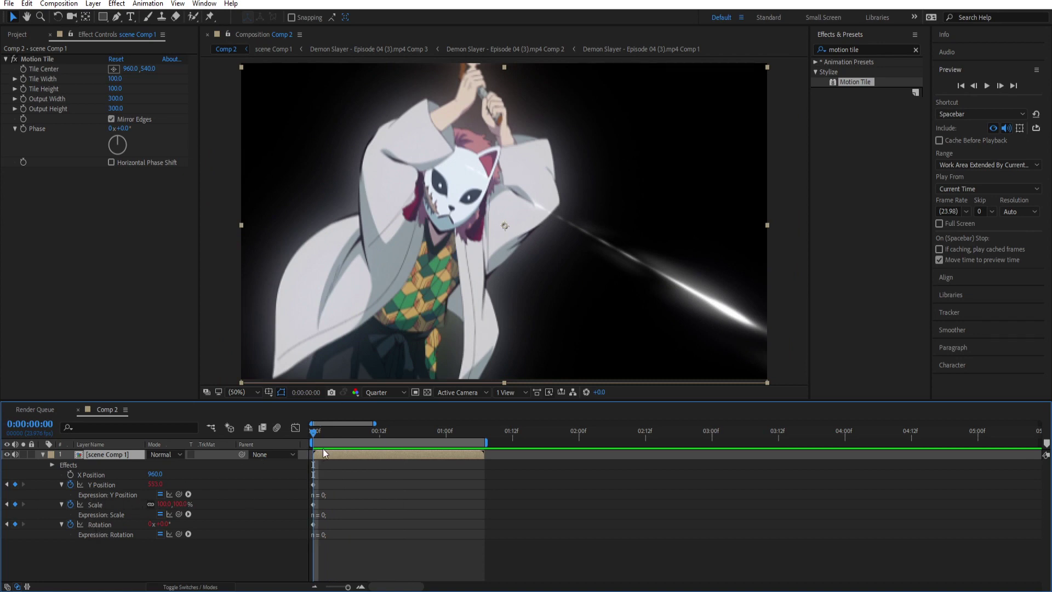
# Remove the expressions and keyframes from Y Position, Scale and Rotation, and place the clip back at the composition's start.
pyautogui.moveTo(318, 455); pyautogui.dragTo(323, 453)
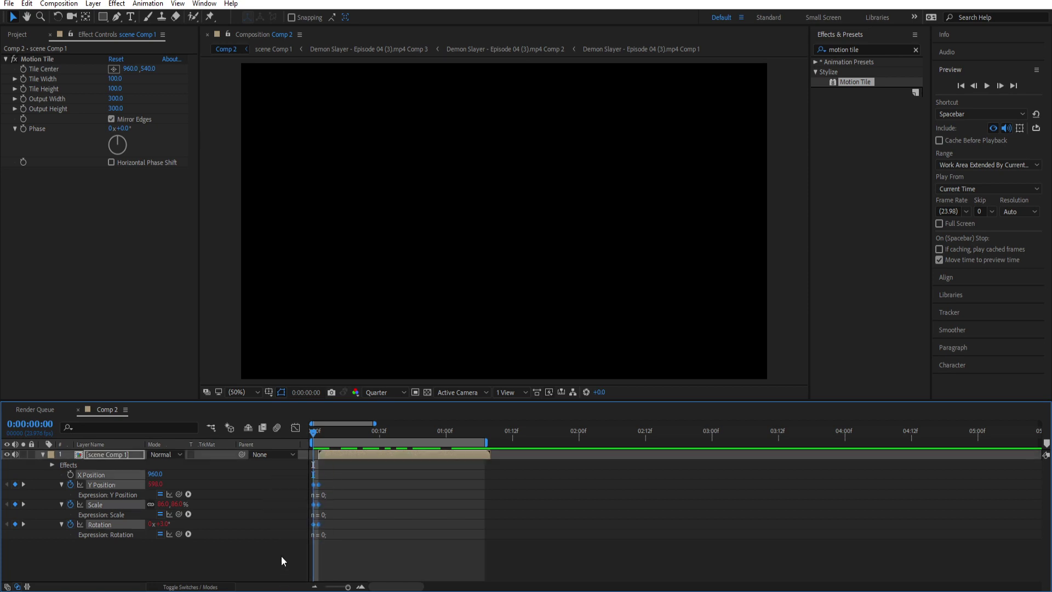
pyautogui.keyDown('alt'); pyautogui.click(69, 486); pyautogui.keyUp('alt')
pyautogui.keyDown('alt'); pyautogui.click(69, 486); pyautogui.keyUp('alt')
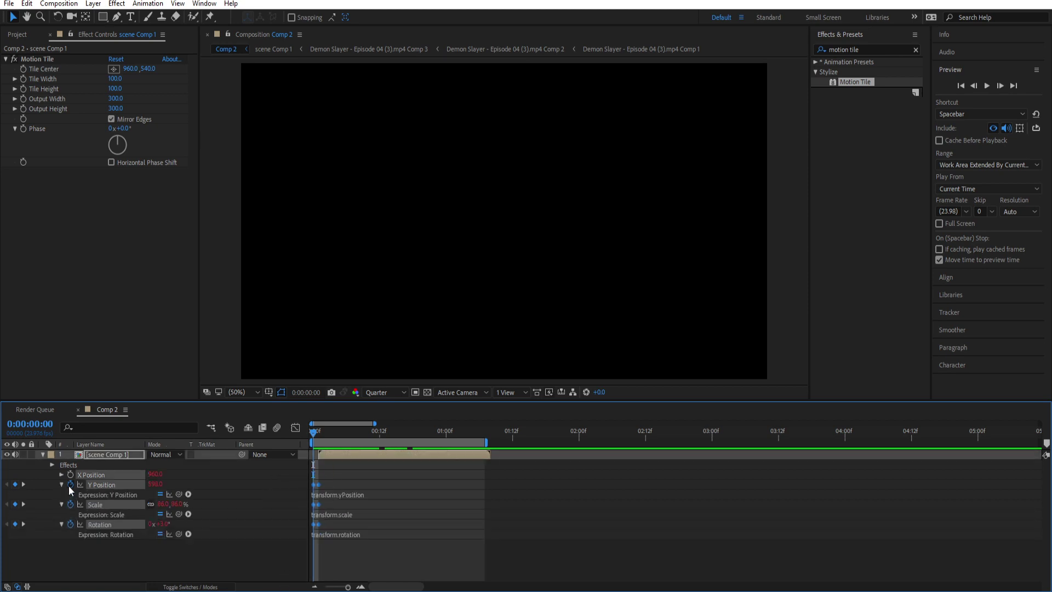
pyautogui.keyDown('alt'); pyautogui.click(69, 486); pyautogui.keyUp('alt')
pyautogui.click(69, 486)
pyautogui.moveTo(336, 454); pyautogui.dragTo(308, 461)
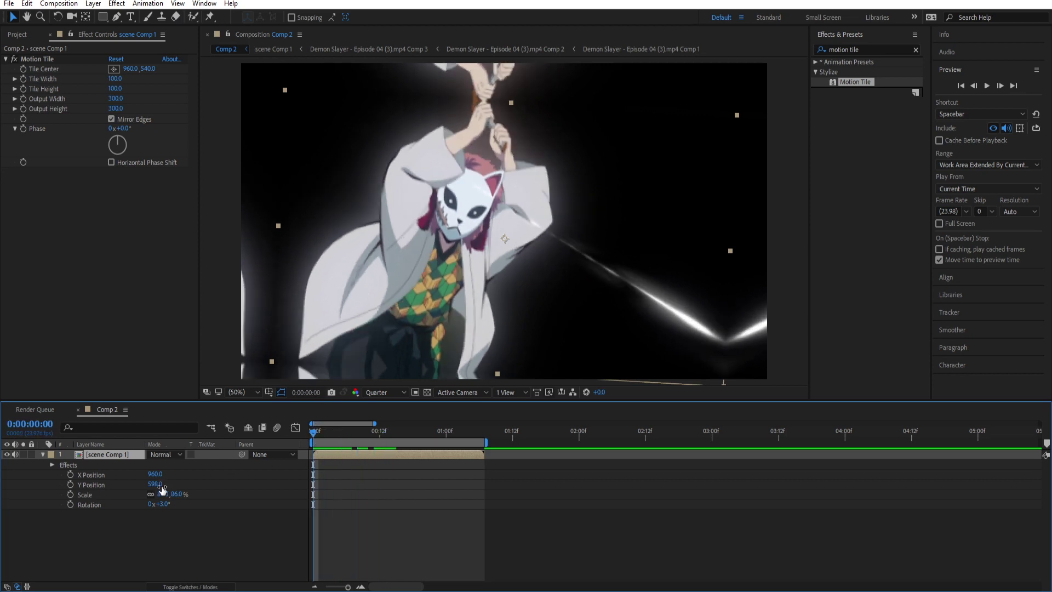
# Reset the layer's Scale and Rotation to their defaults, and bring up the property options for Y Position.
pyautogui.rightClick(90, 493)
pyautogui.click(119, 445)
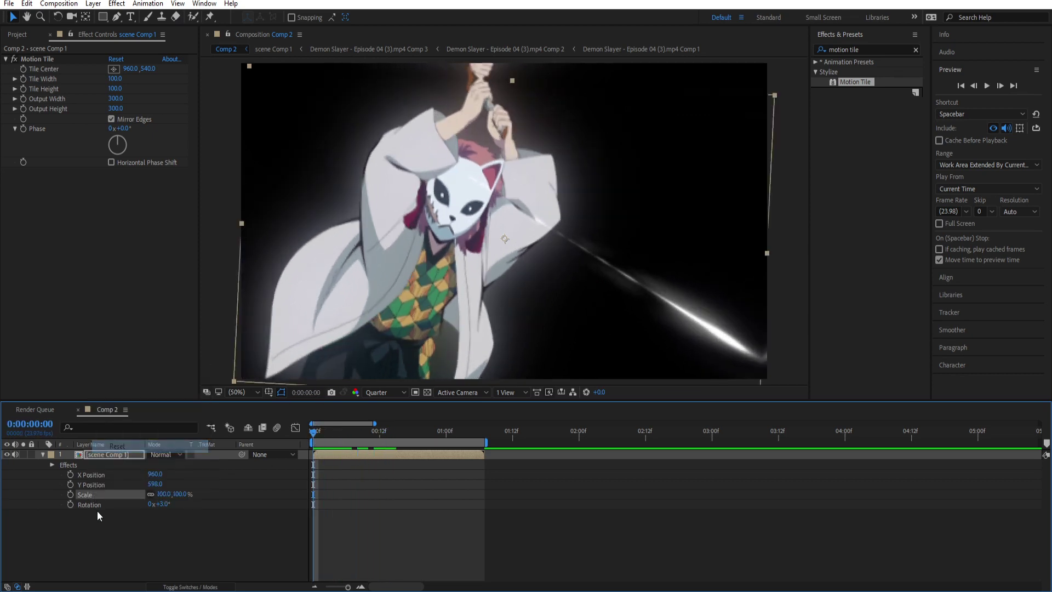
pyautogui.rightClick(96, 503)
pyautogui.click(122, 456)
pyautogui.rightClick(92, 486)
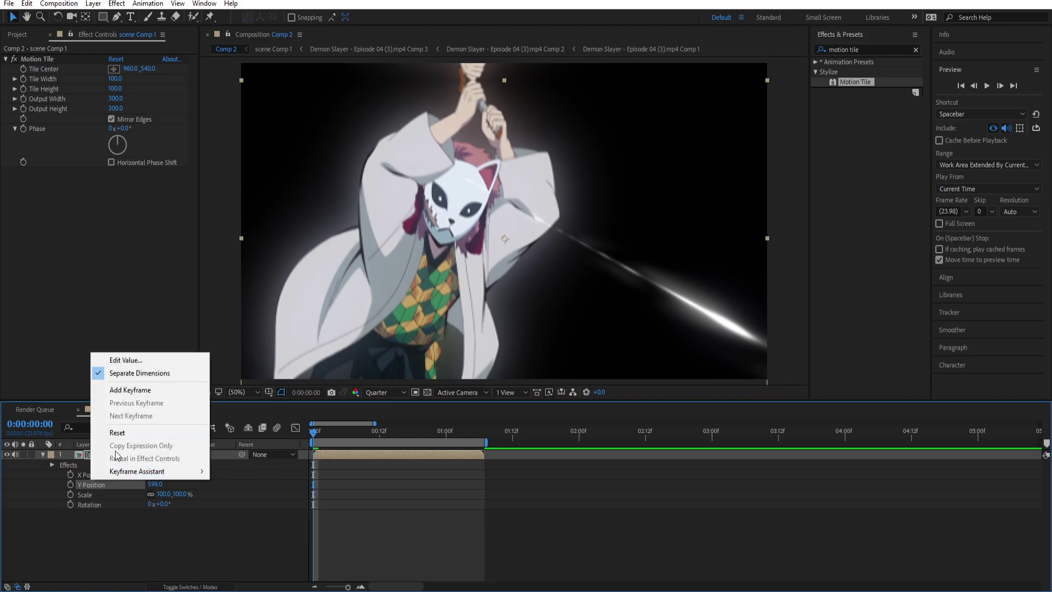